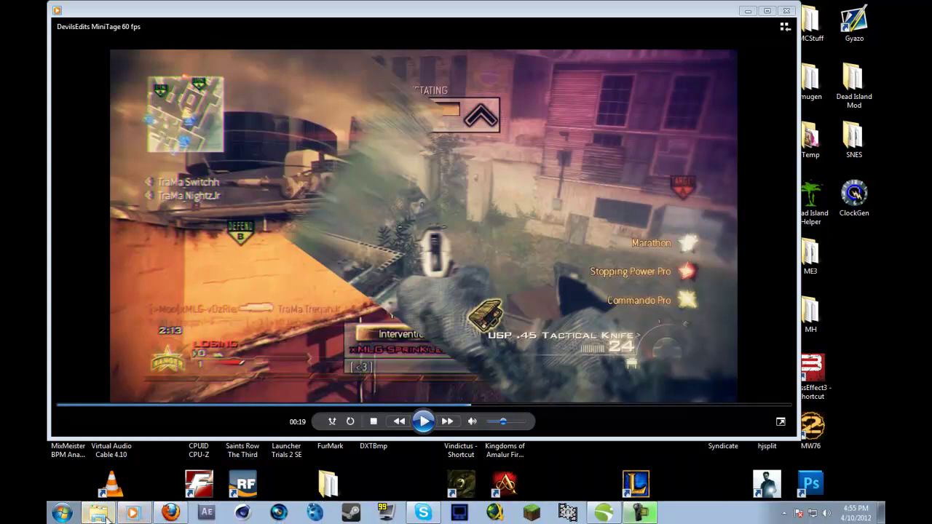
# Switch to Firefox and examine the uploader comments on the Devils Edits Contest Entry video page
pyautogui.click(170, 512)
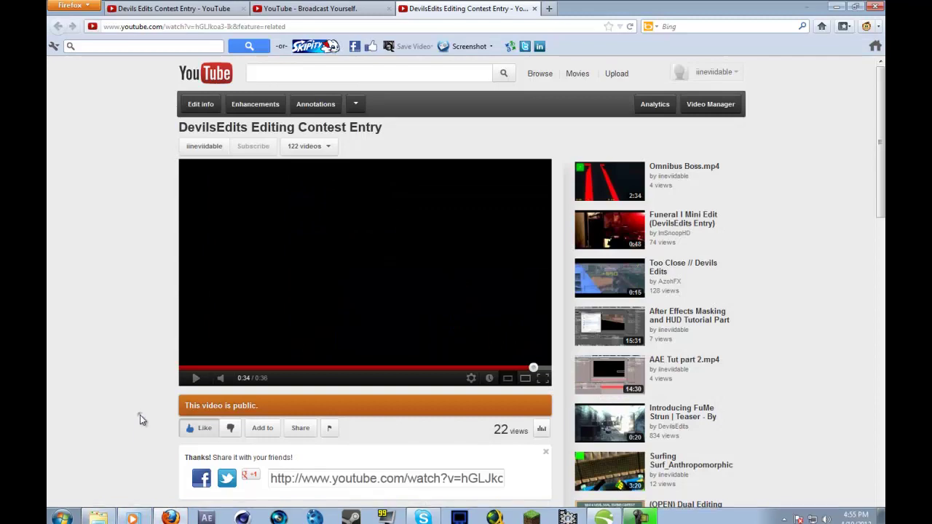
pyautogui.click(324, 6)
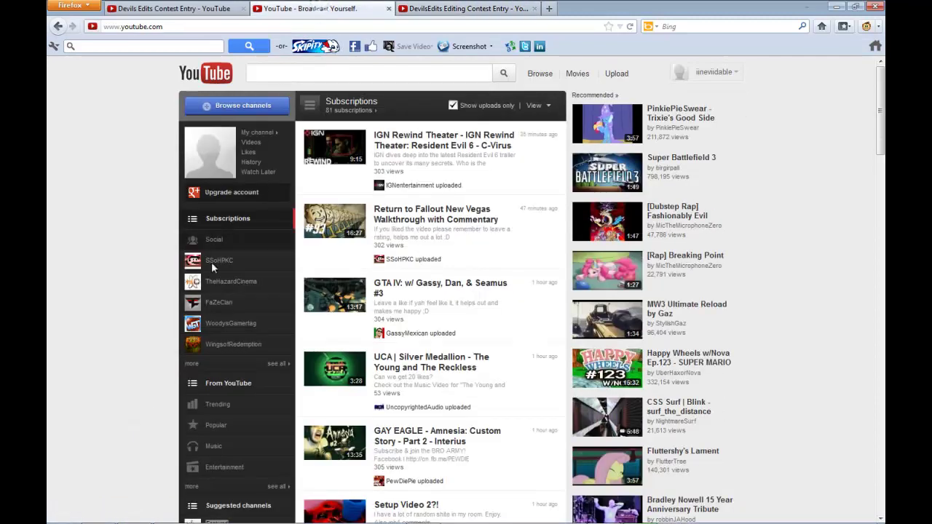
pyautogui.click(178, 7)
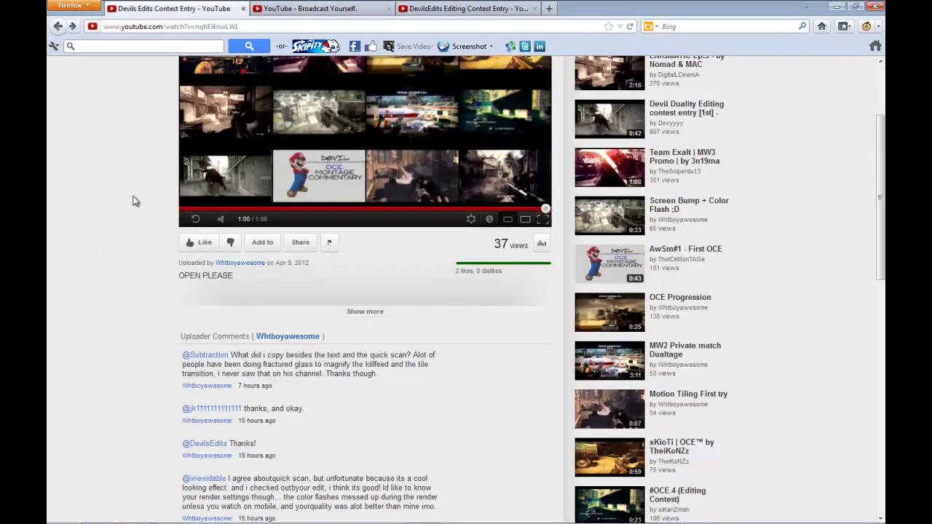
pyautogui.scroll(3, 124, 208)
pyautogui.scroll(-5, 124, 206)
pyautogui.scroll(2, 123, 205)
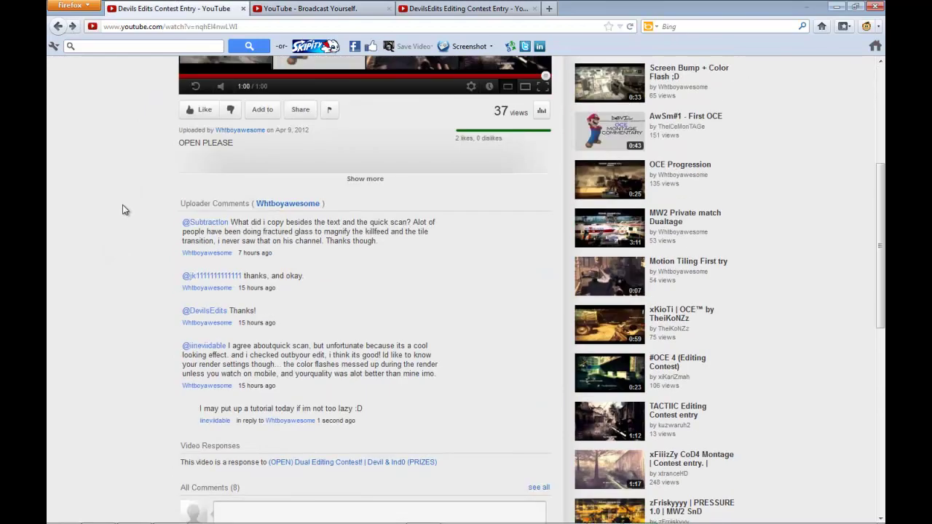
pyautogui.scroll(-5, 114, 197)
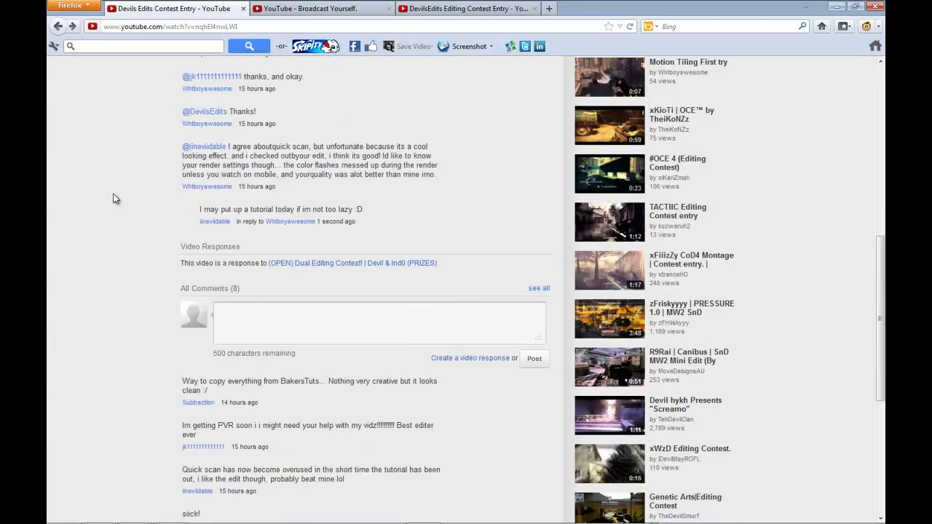
pyautogui.scroll(3, 114, 198)
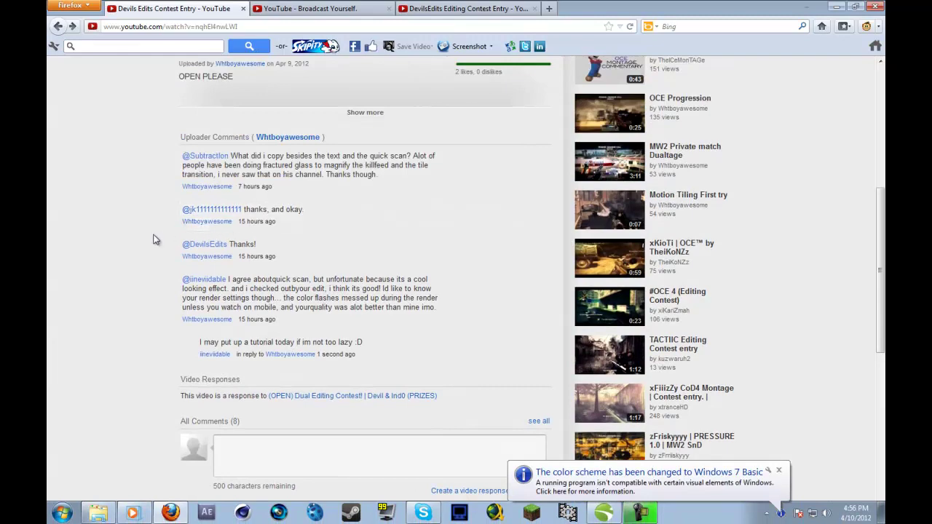
pyautogui.moveTo(334, 222); pyautogui.dragTo(105, 224)
pyautogui.click(108, 223)
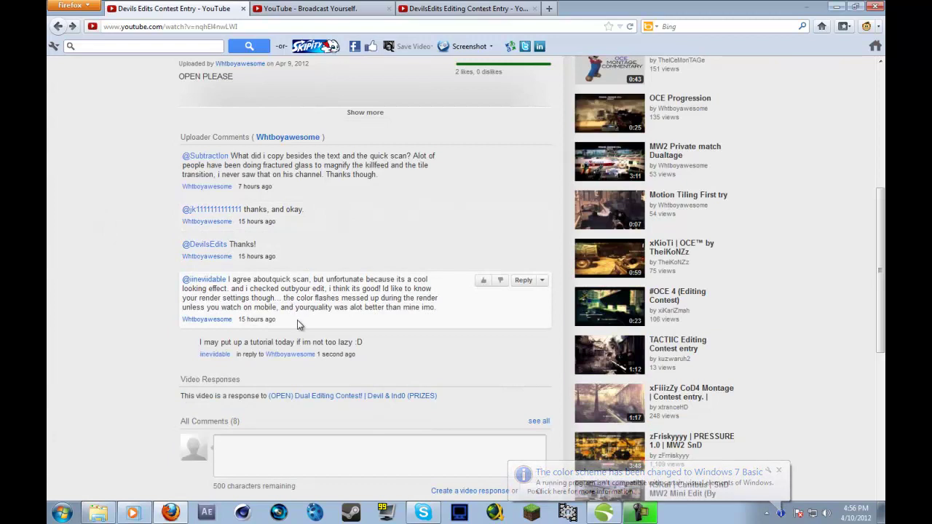
pyautogui.moveTo(231, 280); pyautogui.dragTo(407, 280)
pyautogui.click(400, 283)
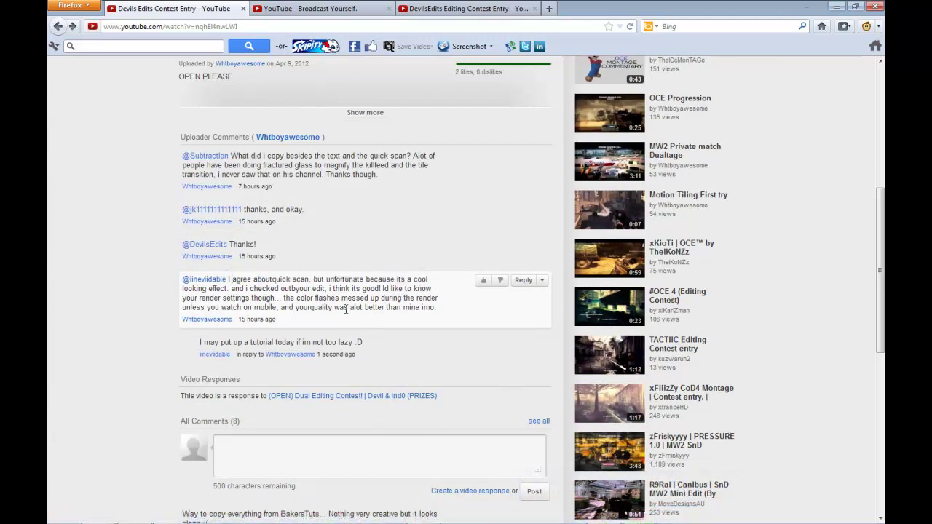
pyautogui.moveTo(435, 311); pyautogui.dragTo(431, 319)
pyautogui.click(294, 312)
# Close the YouTube home page so that the DevilsEdits Editing Contest Entry page is shown
pyautogui.click(375, 7)
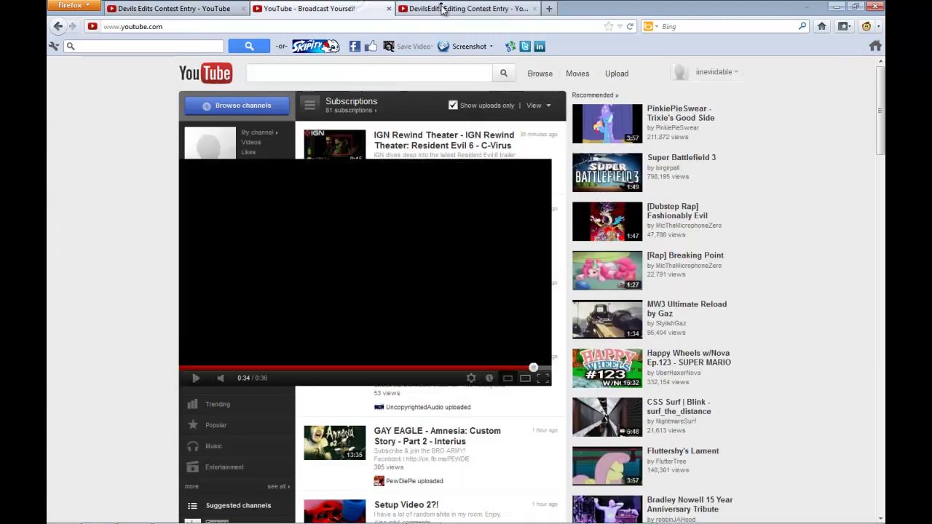
pyautogui.click(388, 8)
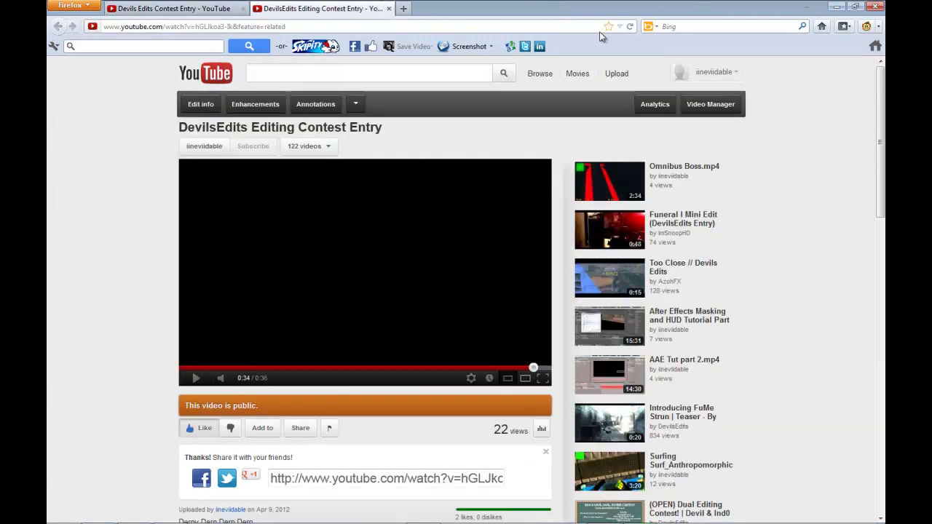
pyautogui.moveTo(160, 139); pyautogui.dragTo(379, 128)
pyautogui.click(419, 138)
pyautogui.moveTo(449, 131); pyautogui.dragTo(388, 128)
pyautogui.click(163, 126)
pyautogui.click(434, 127)
pyautogui.moveTo(470, 132); pyautogui.dragTo(172, 128)
pyautogui.click(167, 122)
pyautogui.moveTo(172, 128); pyautogui.dragTo(451, 128)
pyautogui.click(451, 127)
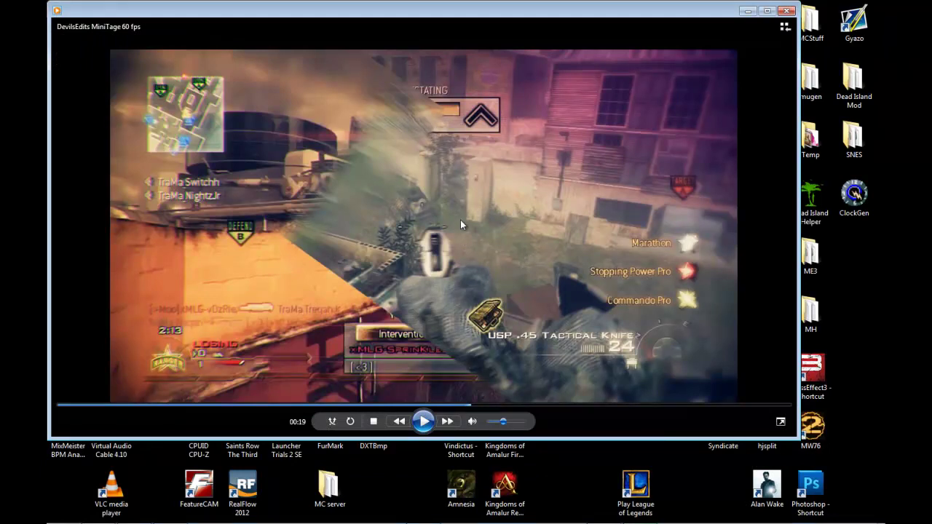
# Switch to the media player, review the DevilsEdits MiniTage 60 fps video full screen around 00:18, and close it
pyautogui.doubleClick(368, 299)
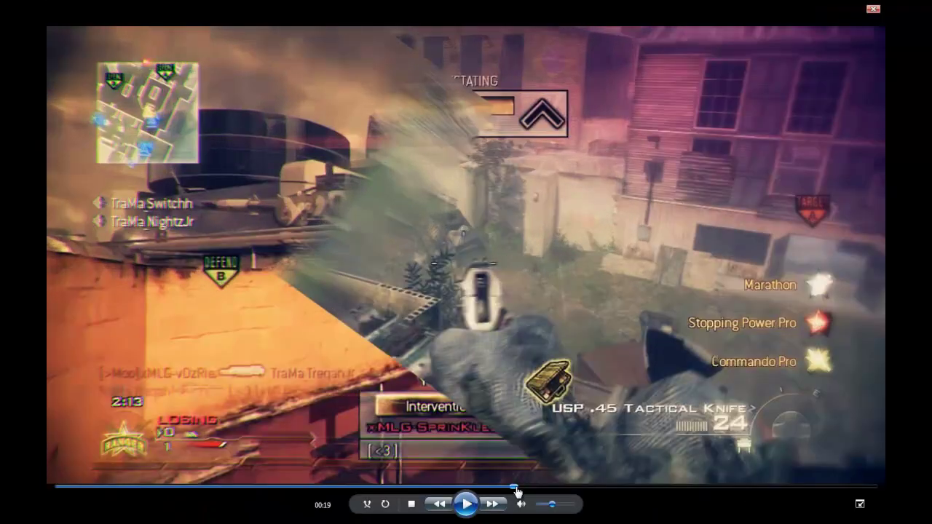
pyautogui.moveTo(515, 486); pyautogui.dragTo(485, 488)
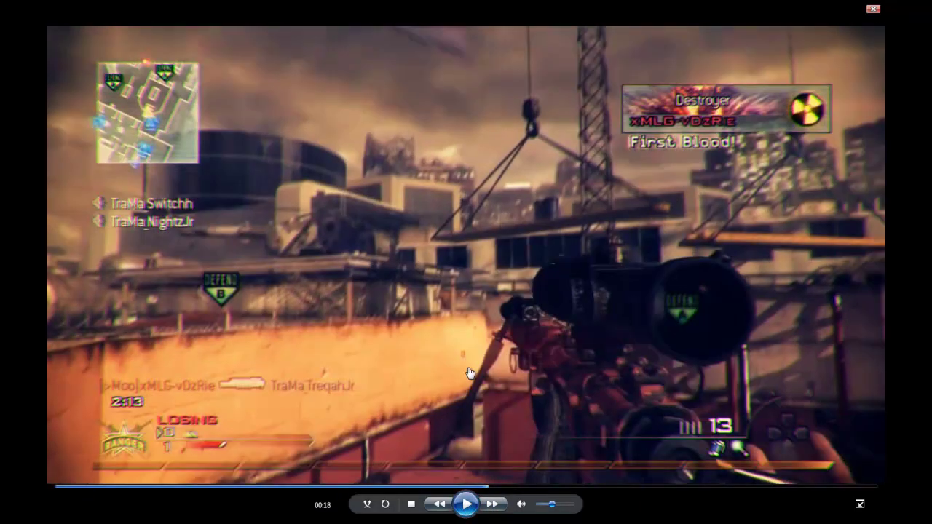
pyautogui.doubleClick(473, 313)
pyautogui.doubleClick(445, 258)
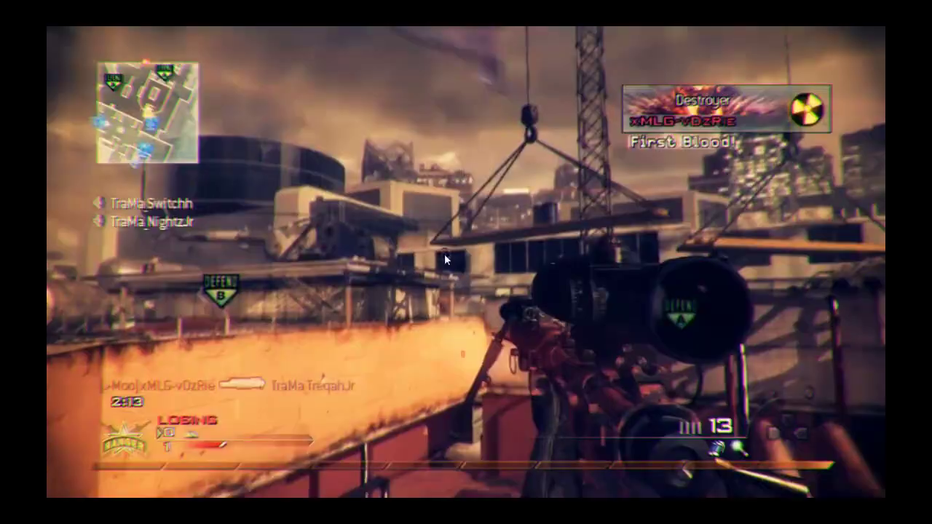
pyautogui.doubleClick(445, 257)
pyautogui.click(786, 11)
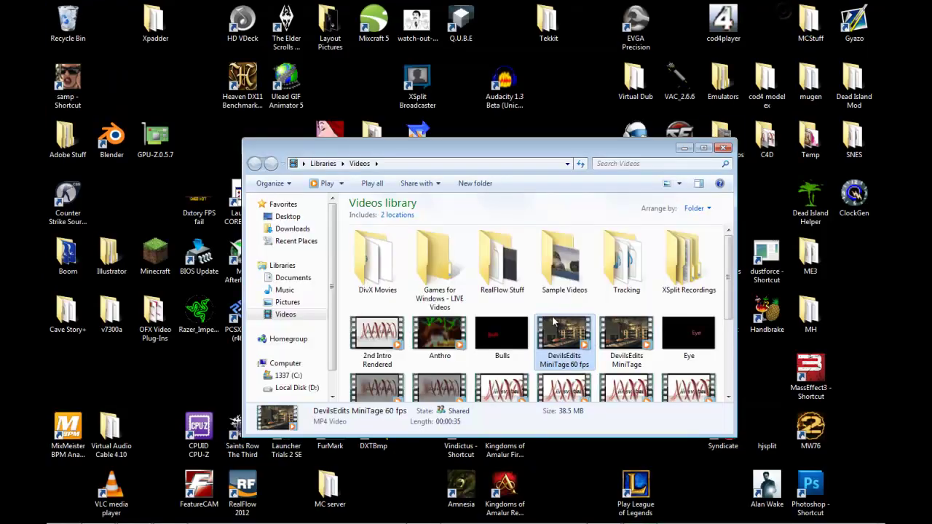
# Launch After Effects, minimize the Videos library window, and open the DevilsEdits MiniTage project
pyautogui.click(214, 514)
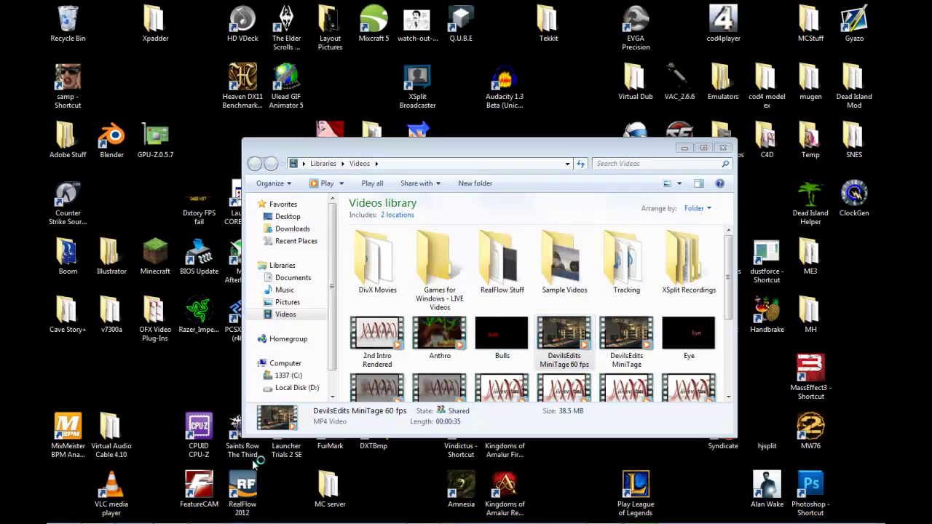
pyautogui.click(683, 148)
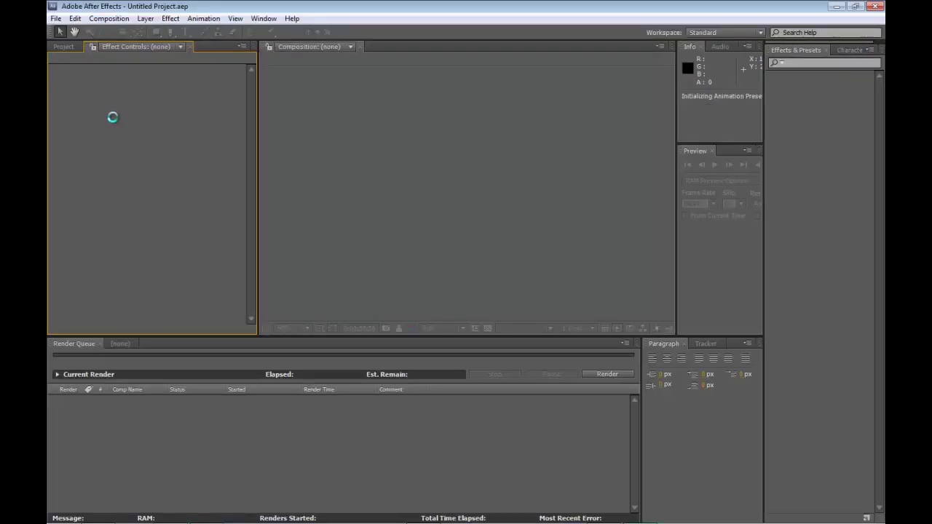
pyautogui.click(339, 204)
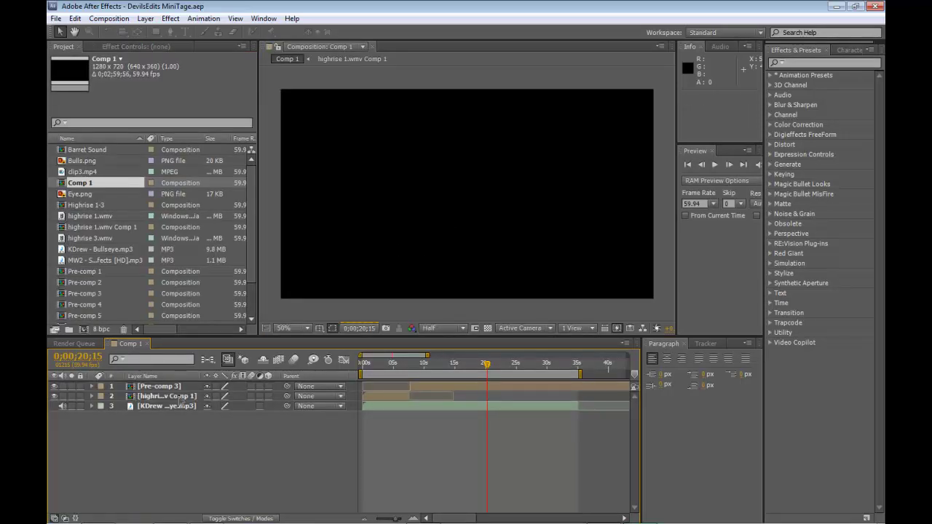
# Examine the compositions nested inside Comp 1 by opening Pre-comp 3, Pre-comp 6, Pre-comp 2, Pre-comp 4 and Pre-comp 1
pyautogui.doubleClick(157, 386)
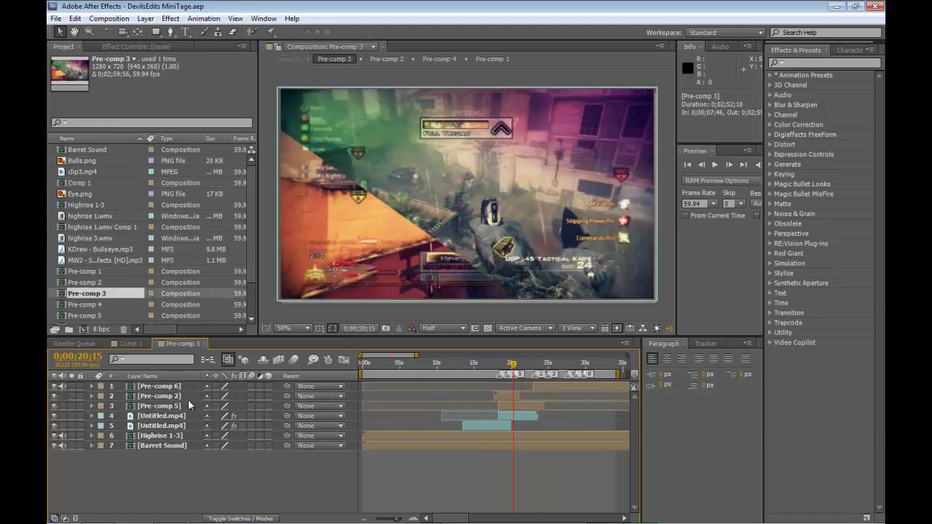
pyautogui.doubleClick(173, 386)
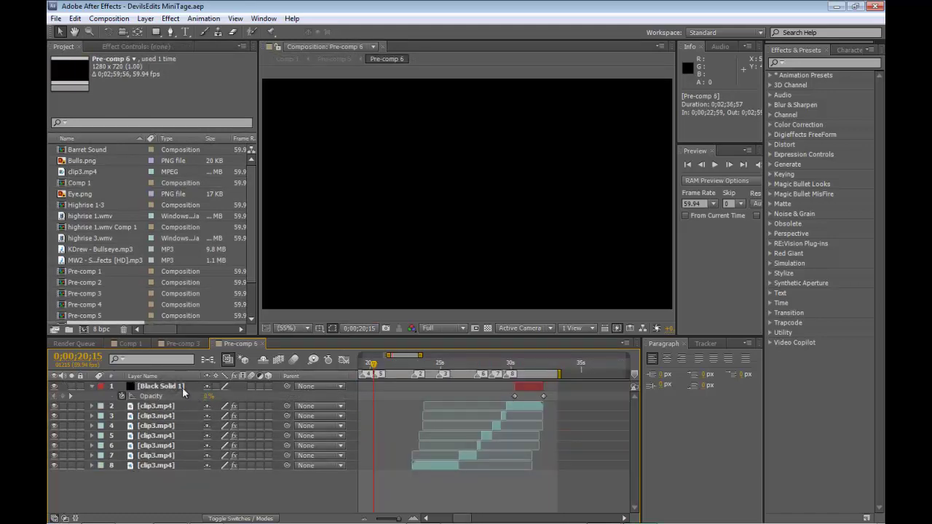
pyautogui.click(261, 343)
pyautogui.click(180, 396)
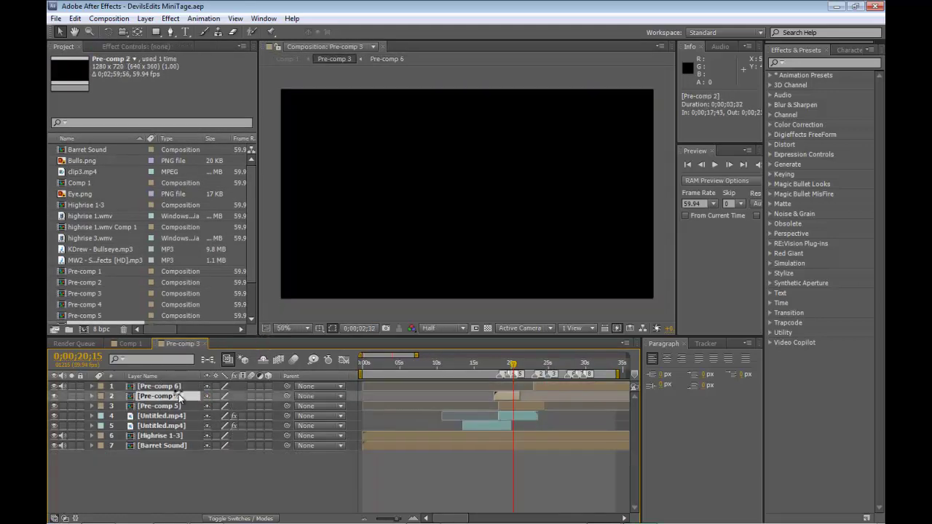
pyautogui.doubleClick(180, 395)
pyautogui.doubleClick(173, 385)
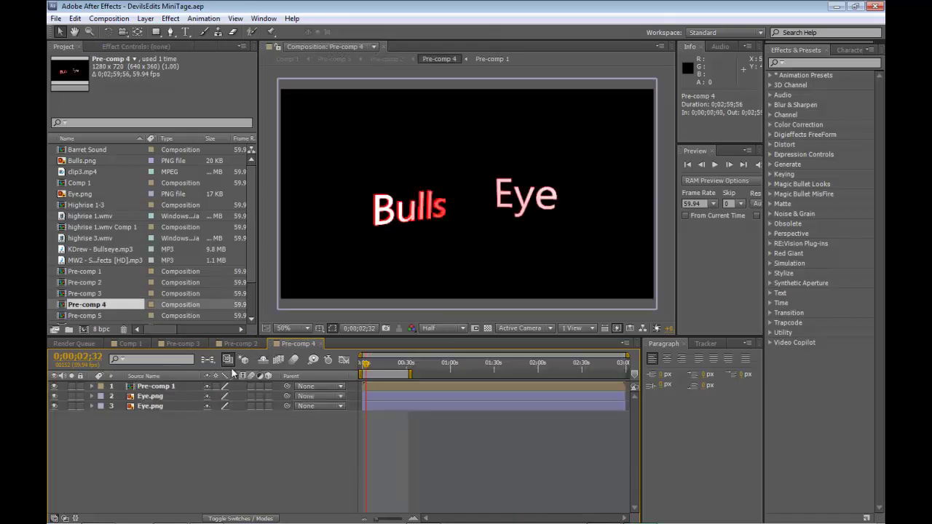
pyautogui.click(170, 386)
pyautogui.doubleClick(169, 386)
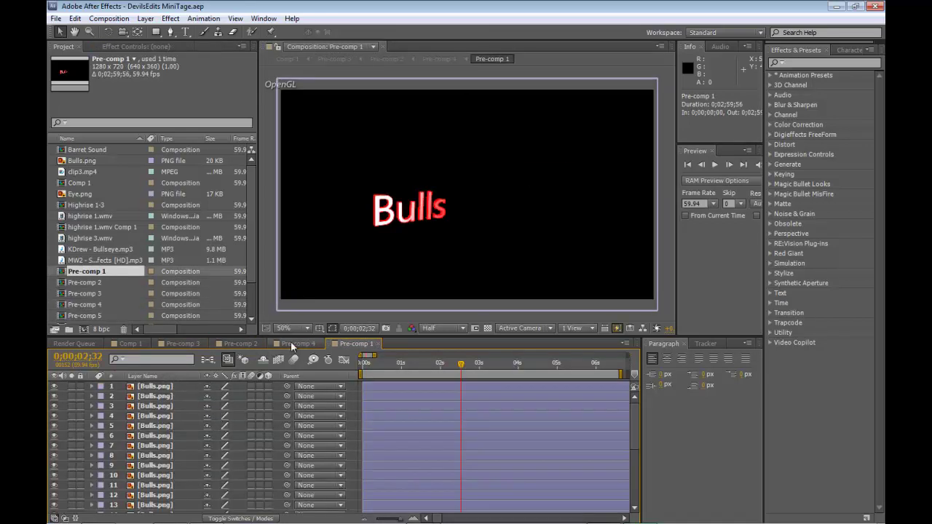
# Compare the open timelines from Comp 1 down to Pre-comp 1 to see how the pre-comps are nested
pyautogui.click(126, 345)
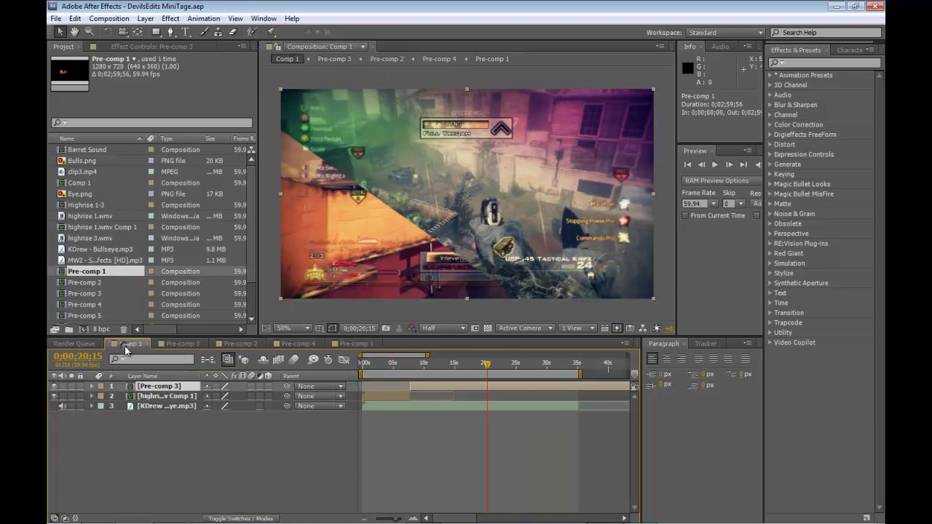
pyautogui.click(187, 344)
pyautogui.click(125, 343)
pyautogui.click(245, 345)
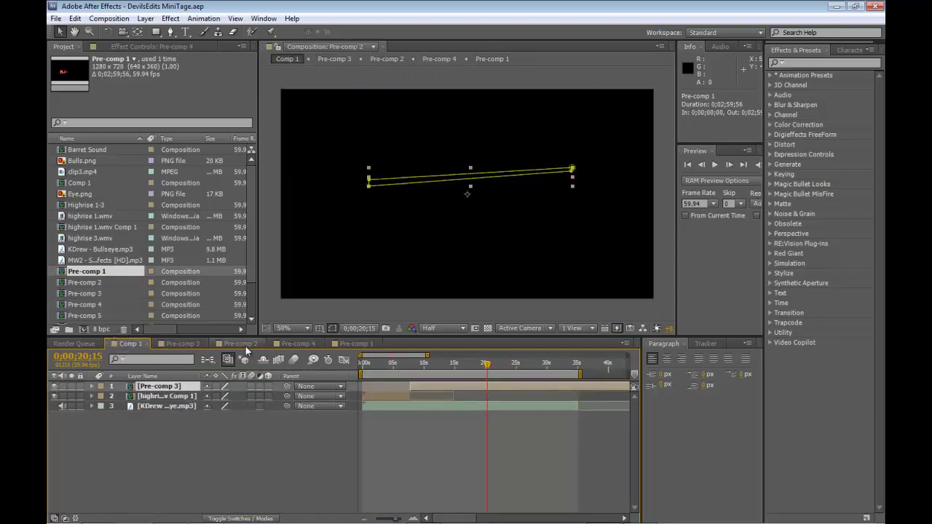
pyautogui.click(179, 345)
pyautogui.click(290, 345)
pyautogui.click(241, 345)
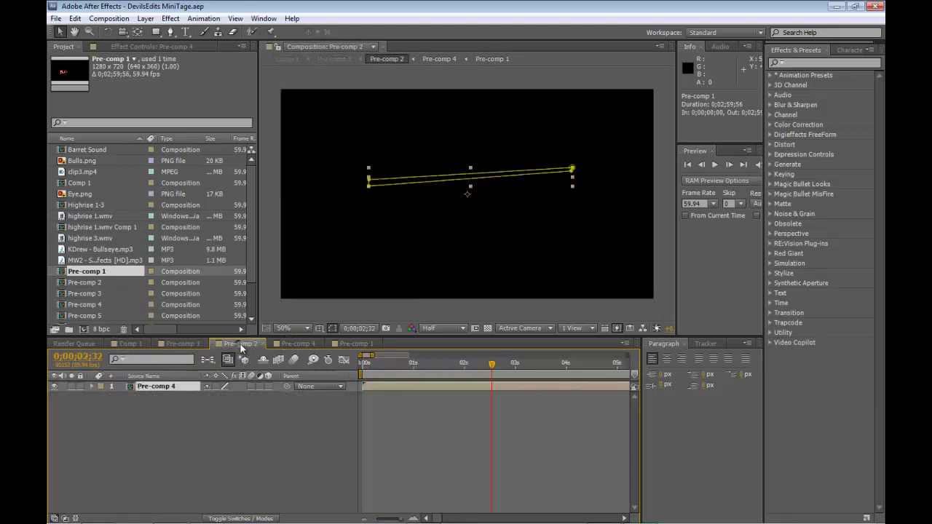
pyautogui.click(368, 343)
pyautogui.click(290, 345)
pyautogui.click(372, 346)
# Close the pre-comp timelines and return to Comp 1
pyautogui.click(378, 344)
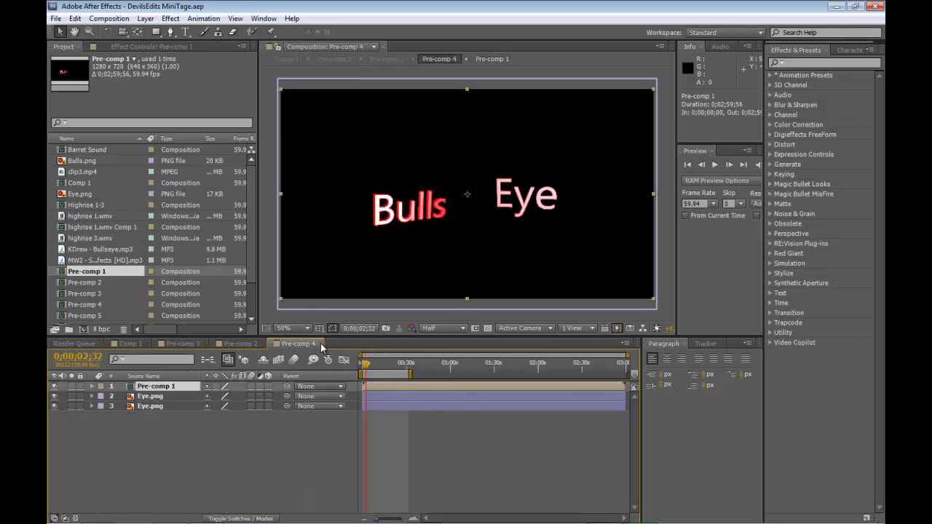
pyautogui.click(240, 344)
pyautogui.click(185, 344)
pyautogui.click(129, 343)
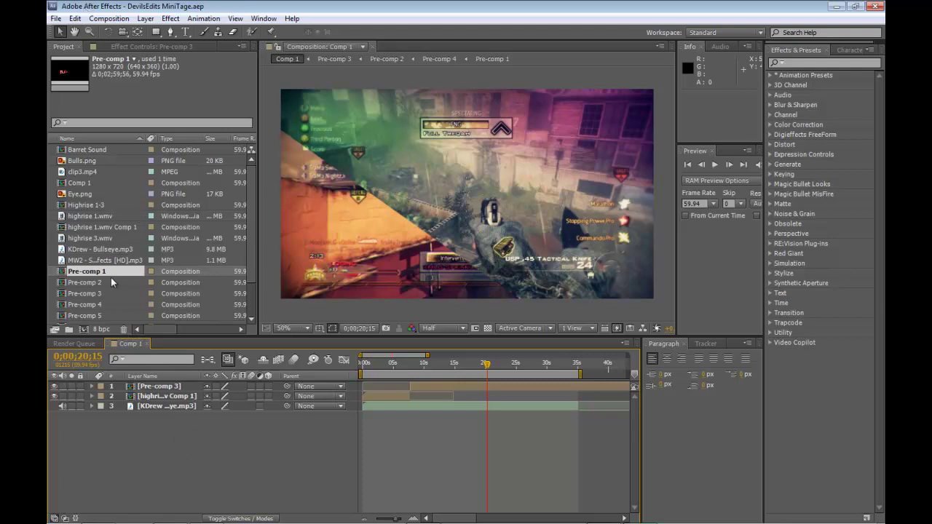
# Move Comp 1's current time to 0;00;18;57 and select the Pre-comp 3 layer
pyautogui.click(485, 363)
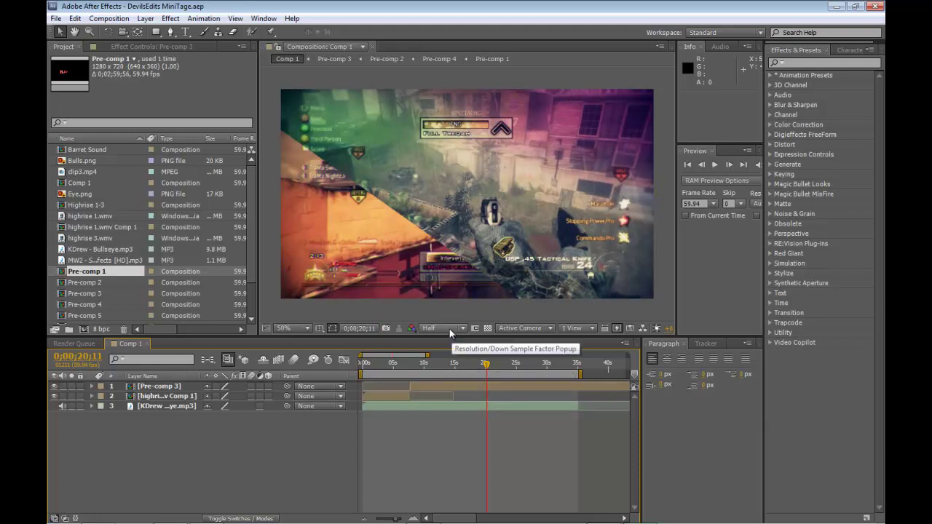
pyautogui.click(479, 363)
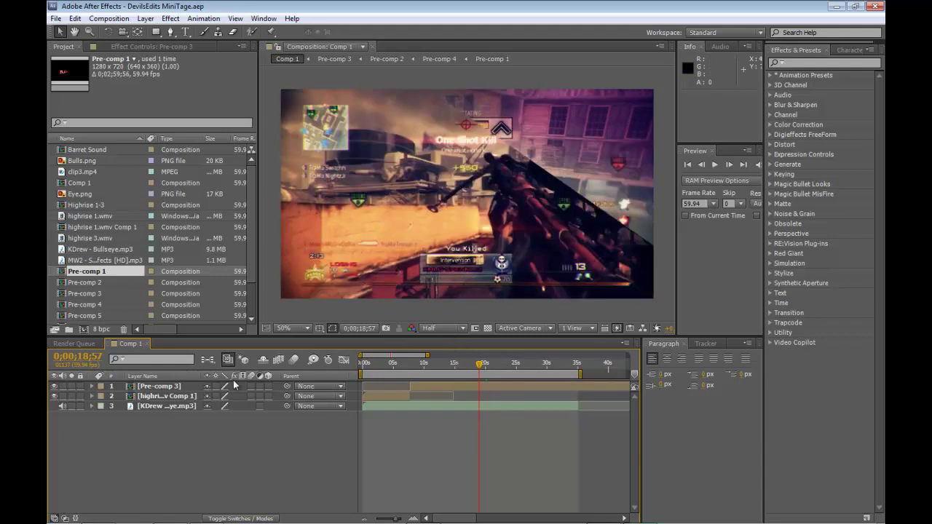
pyautogui.click(170, 387)
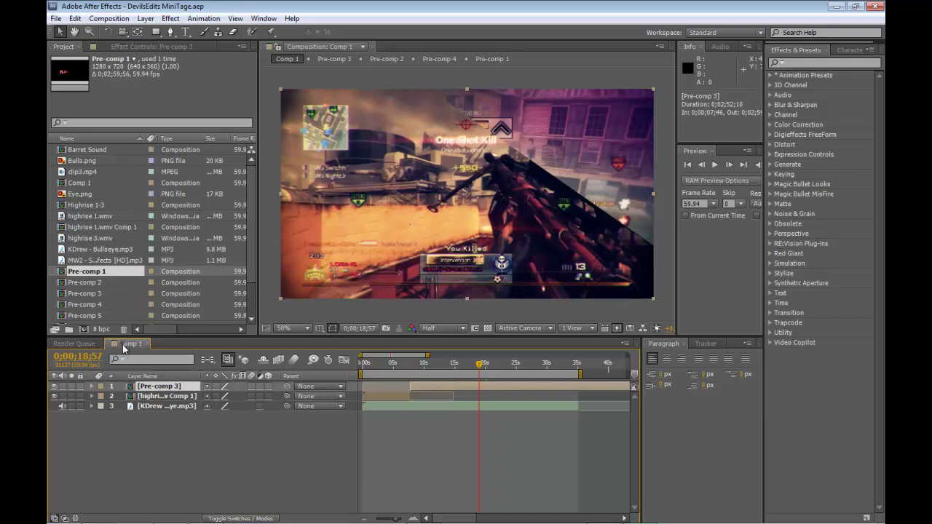
# Look up the Add to Render Queue command for Comp 1 and view the render queue
pyautogui.click(110, 19)
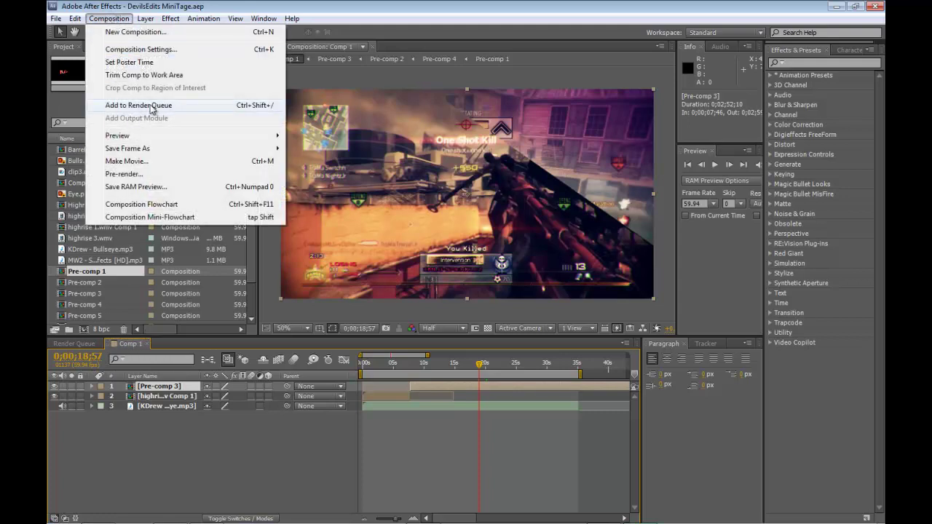
pyautogui.click(169, 397)
pyautogui.click(73, 342)
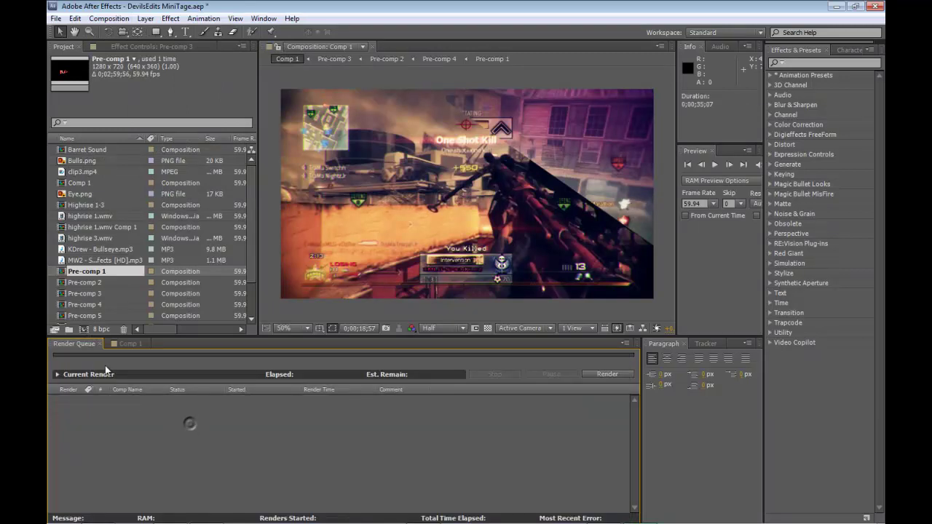
# Open Pre-comp 3 from Comp 1 and move its current time to 0;00;18;52
pyautogui.click(128, 344)
pyautogui.doubleClick(172, 387)
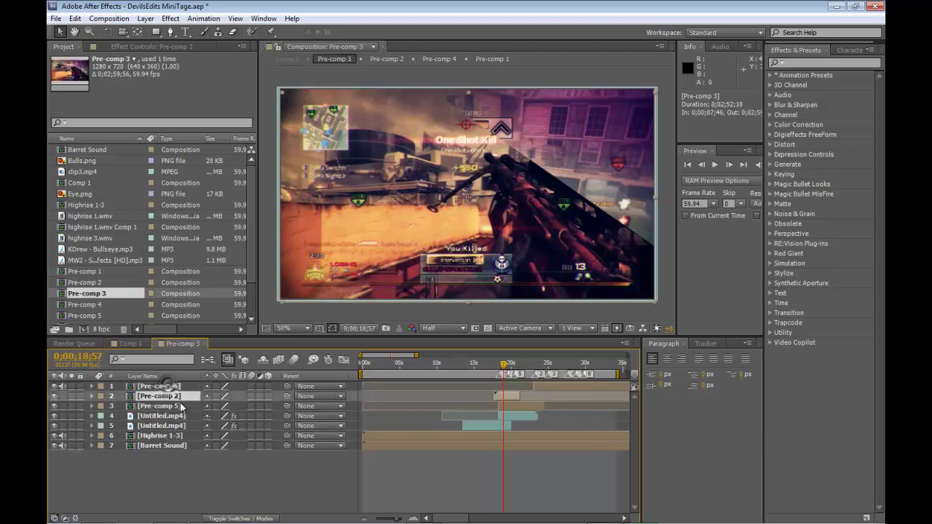
pyautogui.moveTo(502, 371); pyautogui.dragTo(501, 367)
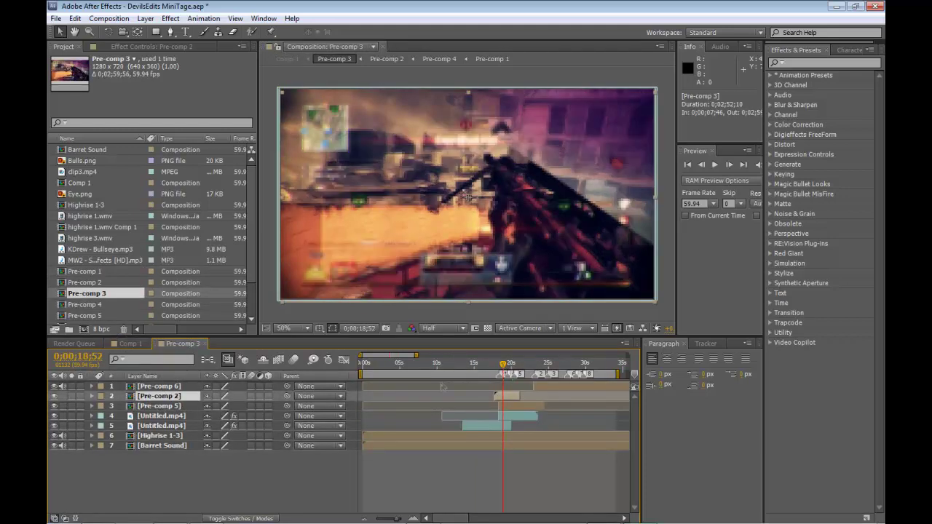
# Preview several moments of Pre-comp 3 and leave its current time at 0;00;20;55
pyautogui.click(495, 367)
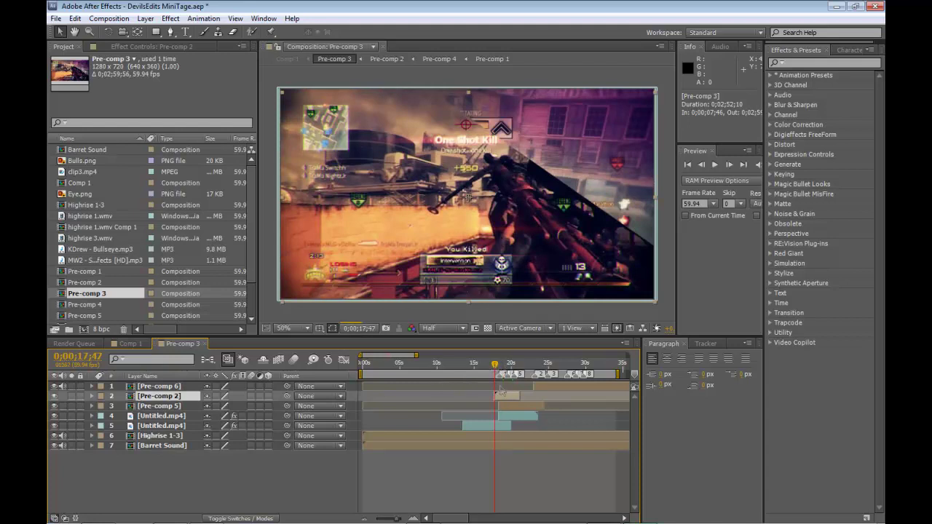
pyautogui.click(506, 372)
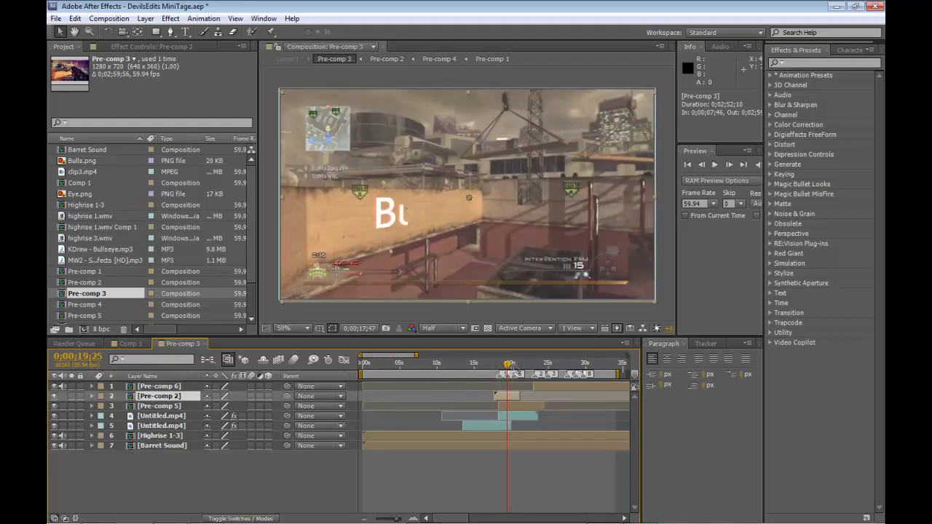
pyautogui.click(517, 369)
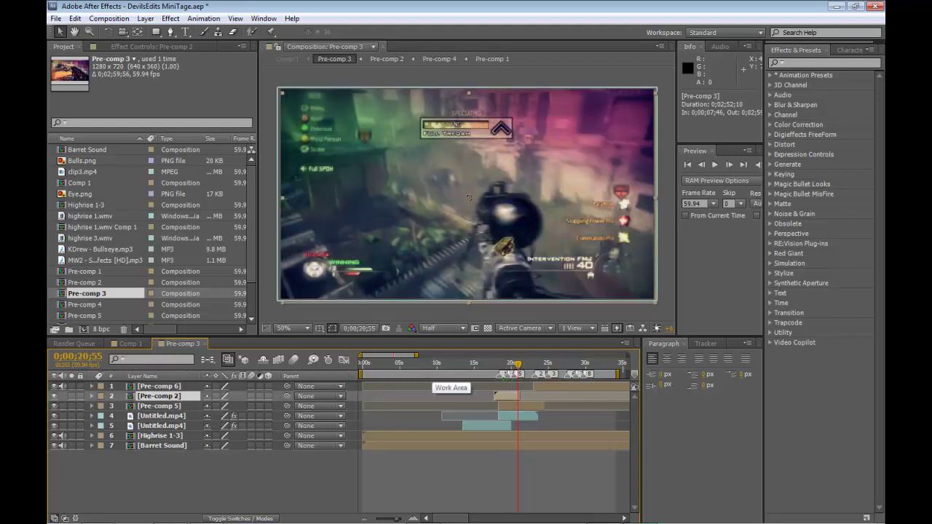
# Look up the RSMB, RSMB Pro and Twixtor effects among the RE:Vision Plug-ins
pyautogui.click(796, 63)
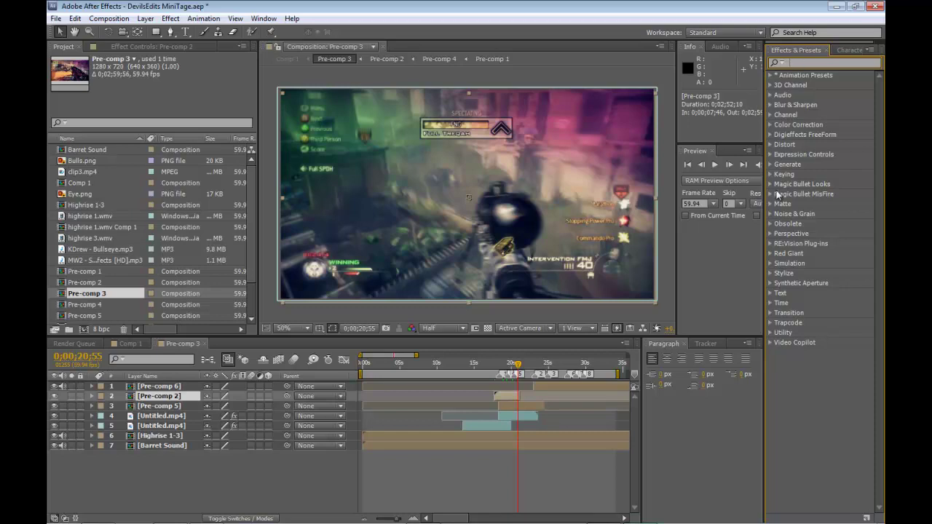
pyautogui.click(770, 243)
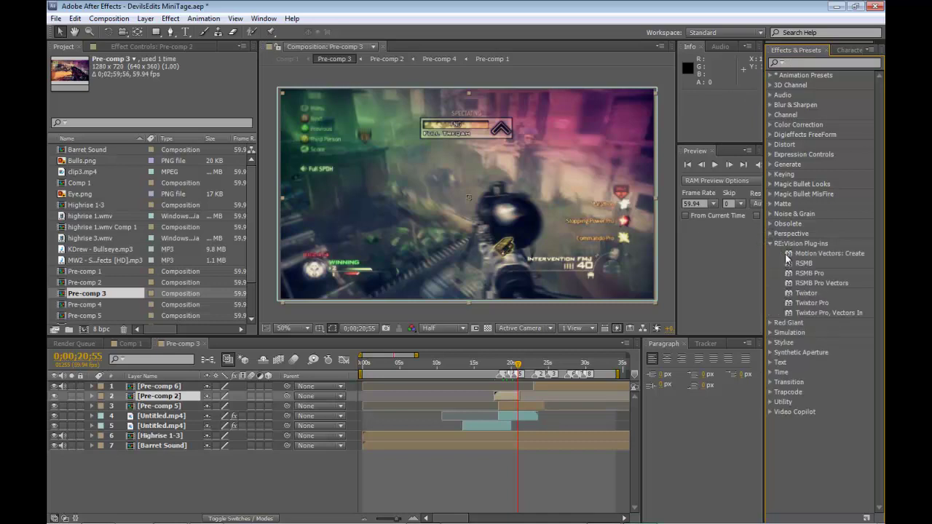
pyautogui.click(809, 273)
pyautogui.click(805, 264)
pyautogui.click(805, 273)
pyautogui.click(806, 264)
pyautogui.click(807, 273)
pyautogui.click(812, 303)
pyautogui.click(809, 293)
pyautogui.click(808, 273)
pyautogui.click(805, 264)
pyautogui.click(809, 273)
pyautogui.click(803, 264)
pyautogui.click(805, 273)
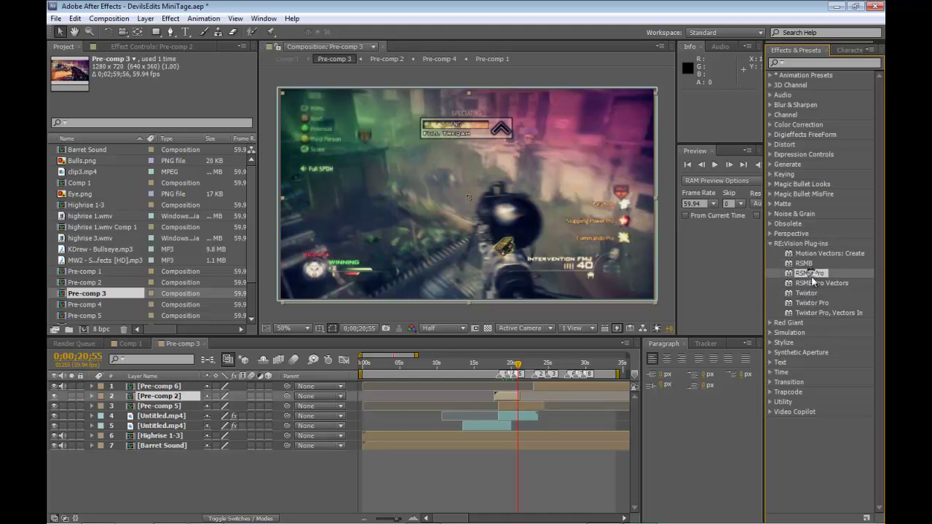
# Open Pre-comp 2 briefly and close it, then open Pre-comp 5 from the Pre-comp 3 timeline
pyautogui.doubleClick(174, 397)
pyautogui.click(262, 343)
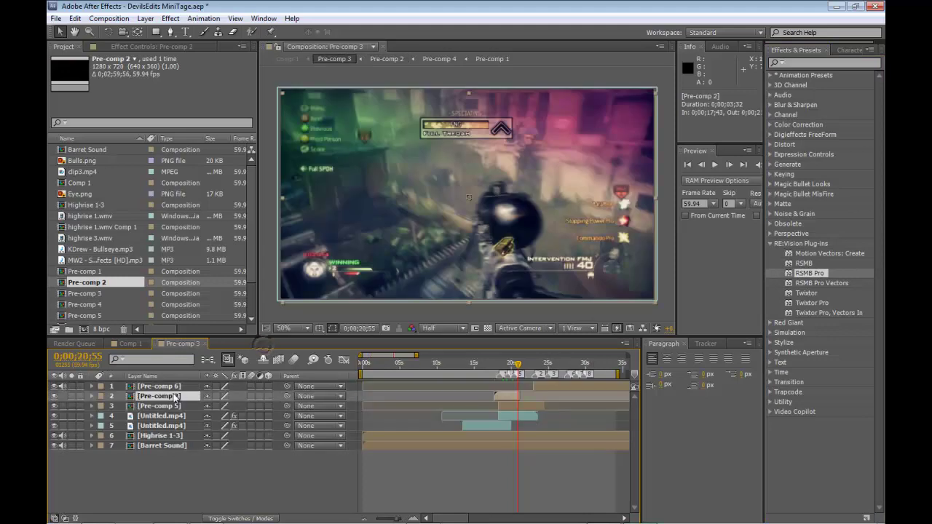
pyautogui.click(176, 406)
pyautogui.doubleClick(188, 409)
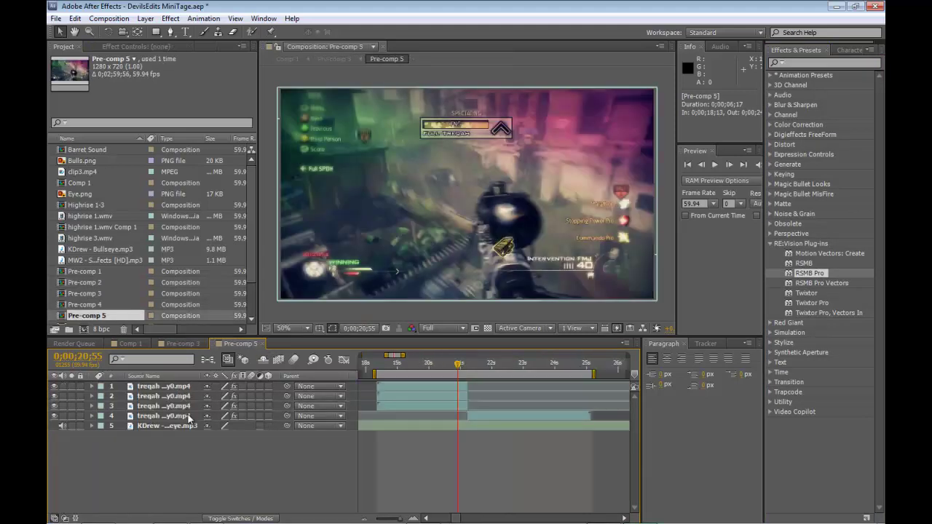
# Examine the RSMB settings on Pre-comp 5's fourth layer, keep Alt Motion Src at None, and collapse the effect
pyautogui.click(172, 406)
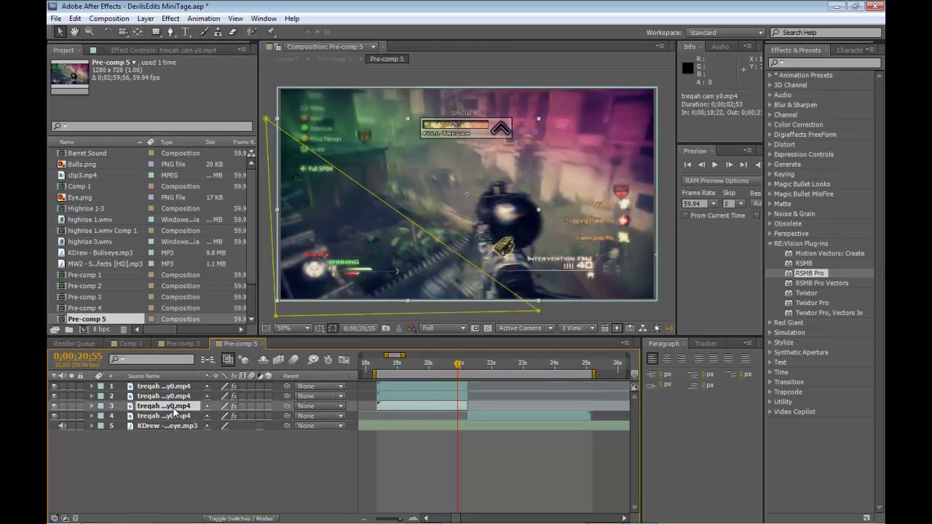
pyautogui.click(172, 415)
pyautogui.click(171, 406)
pyautogui.click(171, 416)
pyautogui.click(161, 50)
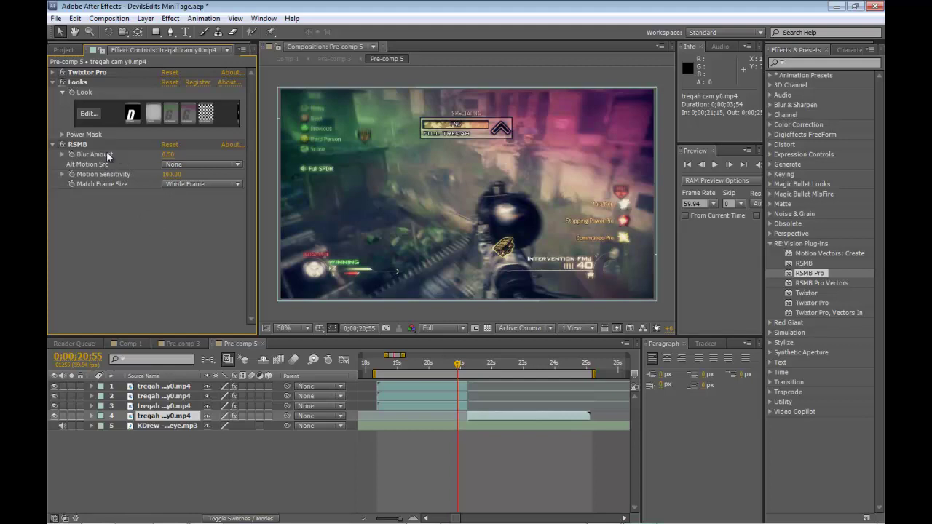
pyautogui.click(200, 163)
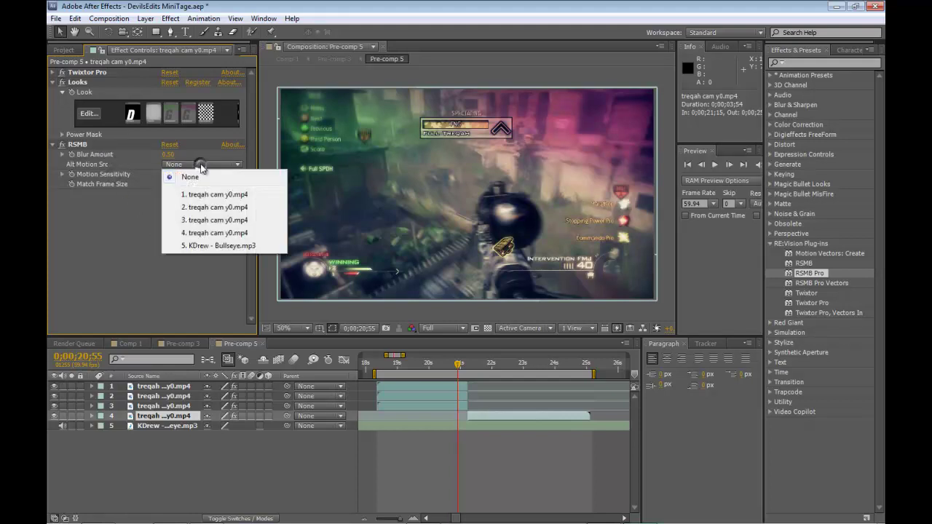
pyautogui.click(191, 177)
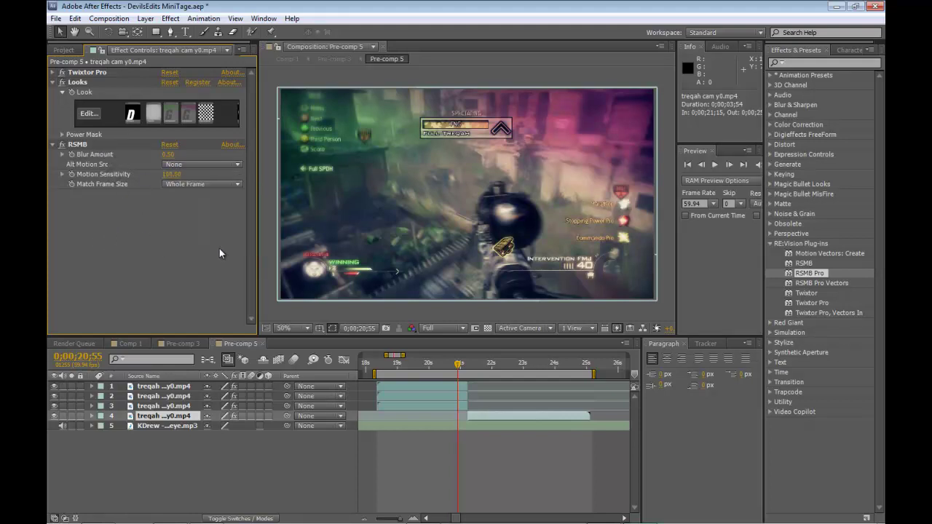
pyautogui.click(53, 145)
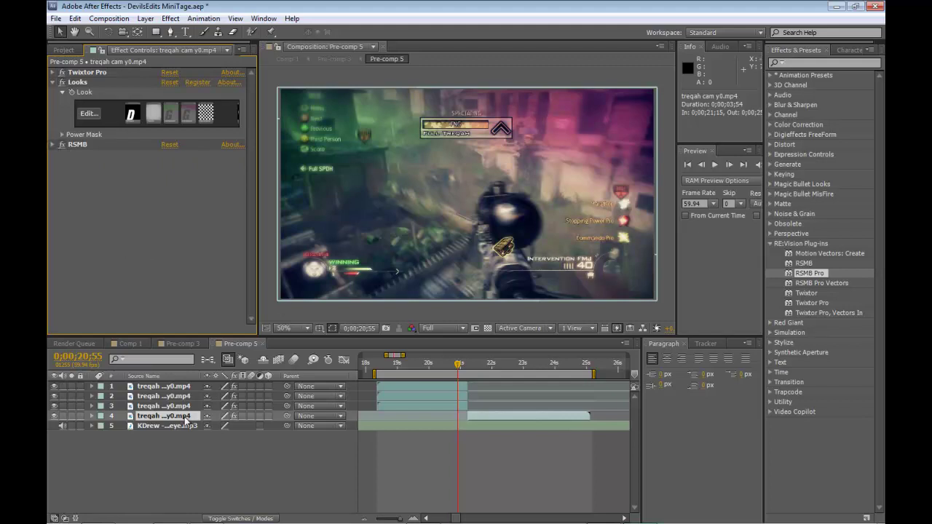
# Select Pre-comp 5's first layer, view its effects and collapse the Twitch settings
pyautogui.click(182, 386)
pyautogui.keyDown('shift'); pyautogui.click(186, 393); pyautogui.keyUp('shift')
pyautogui.click(187, 388)
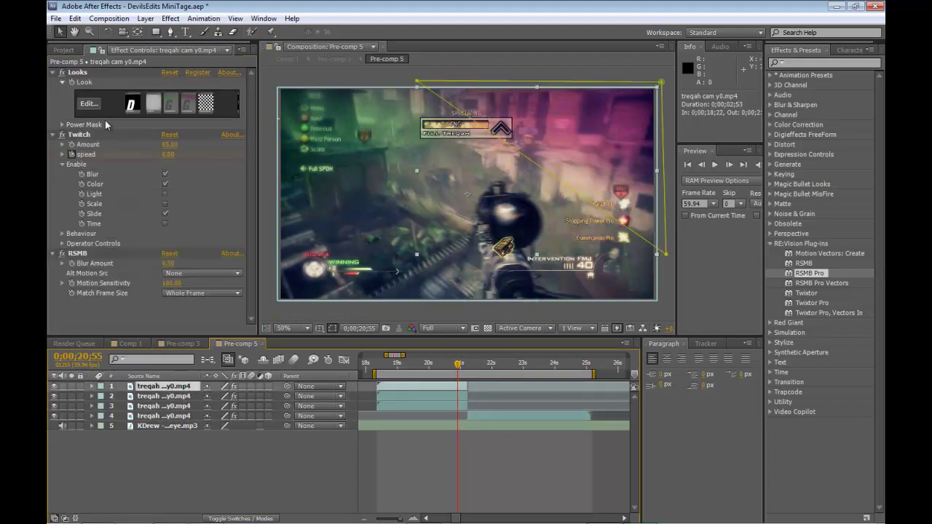
pyautogui.click(62, 135)
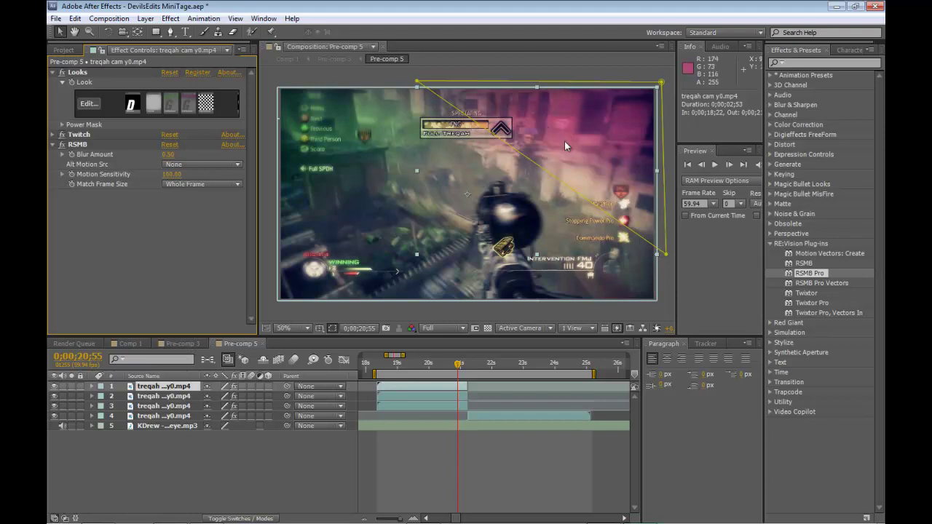
# View the first layer's look and the CC presets in the Magic Bullet Looks editor and exit without changes
pyautogui.click(88, 104)
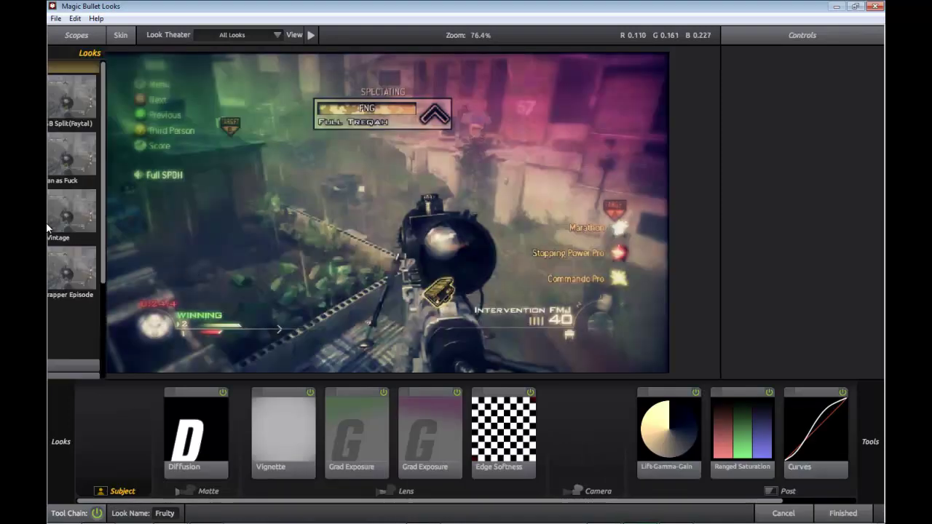
pyautogui.moveTo(55, 206)
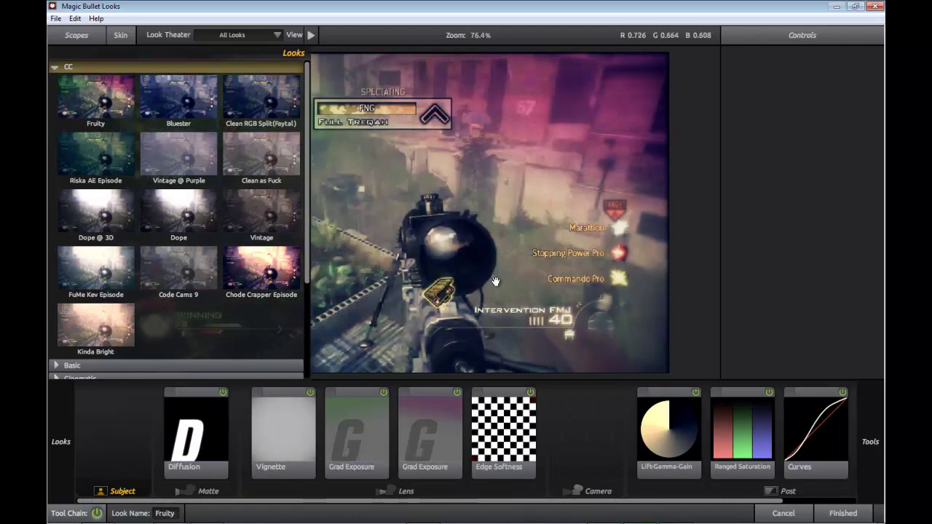
pyautogui.click(779, 512)
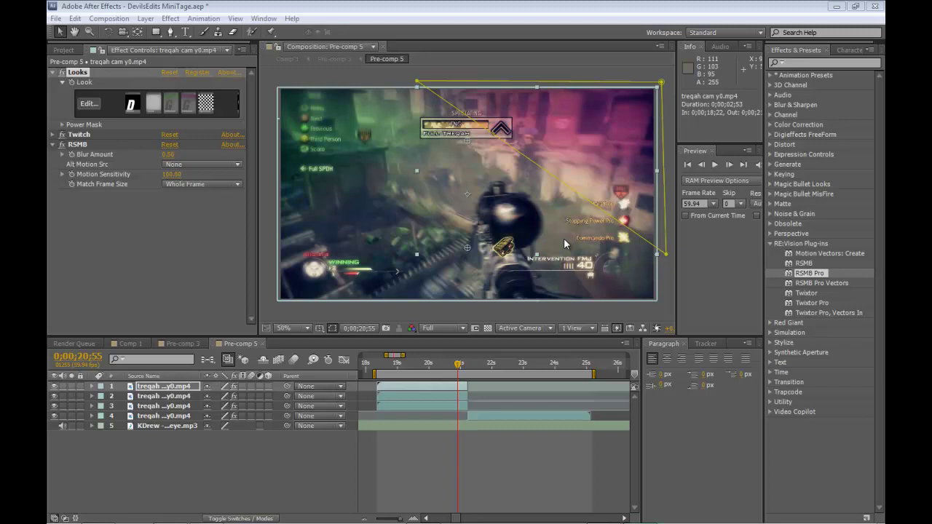
# Collapse the first layer's Looks and RSMB settings and select its RSMB effect
pyautogui.click(157, 233)
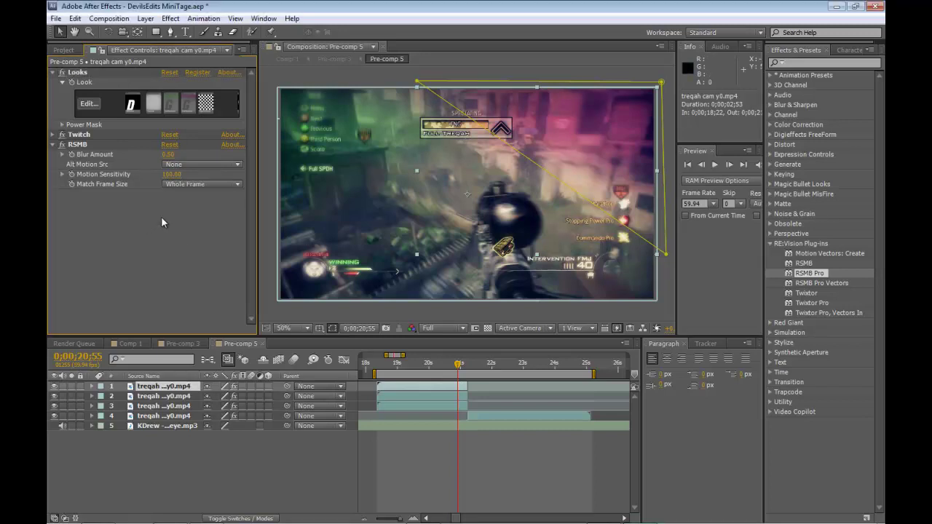
pyautogui.click(52, 72)
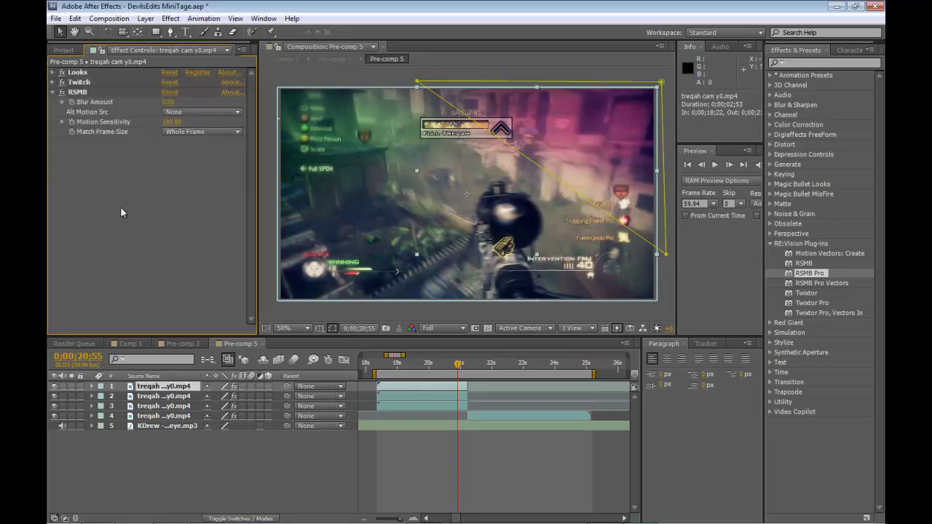
pyautogui.click(51, 93)
pyautogui.click(91, 93)
pyautogui.click(91, 122)
pyautogui.click(83, 83)
pyautogui.click(82, 91)
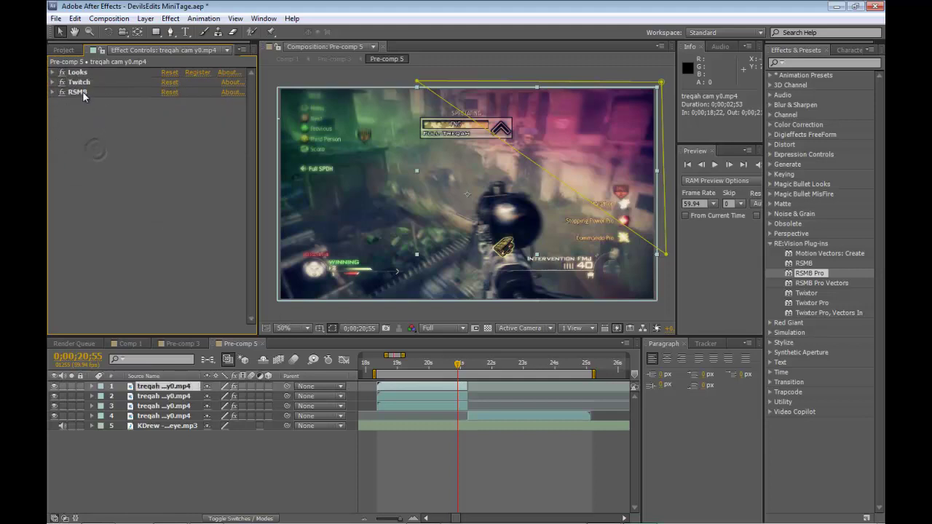
# Search the effects for "motion", point out CC Force Motion Blur and clear the search
pyautogui.click(812, 60)
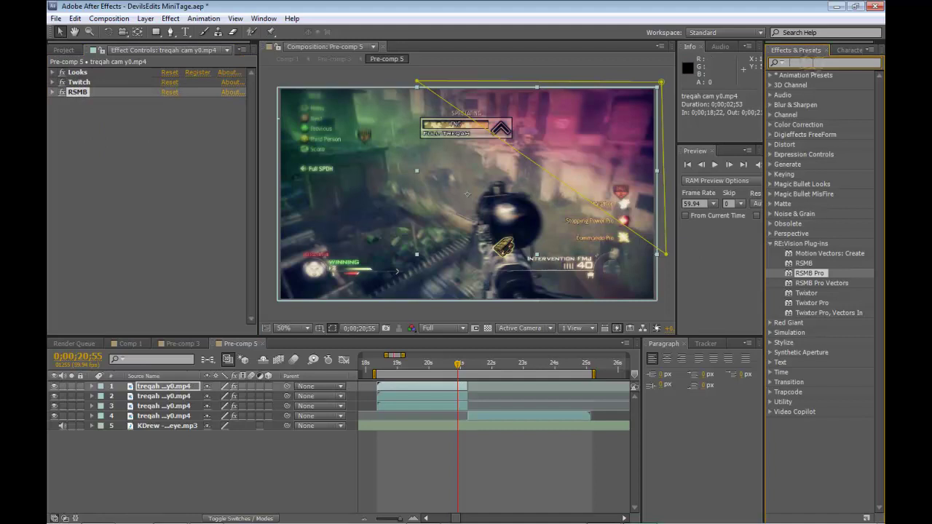
pyautogui.write('motion')
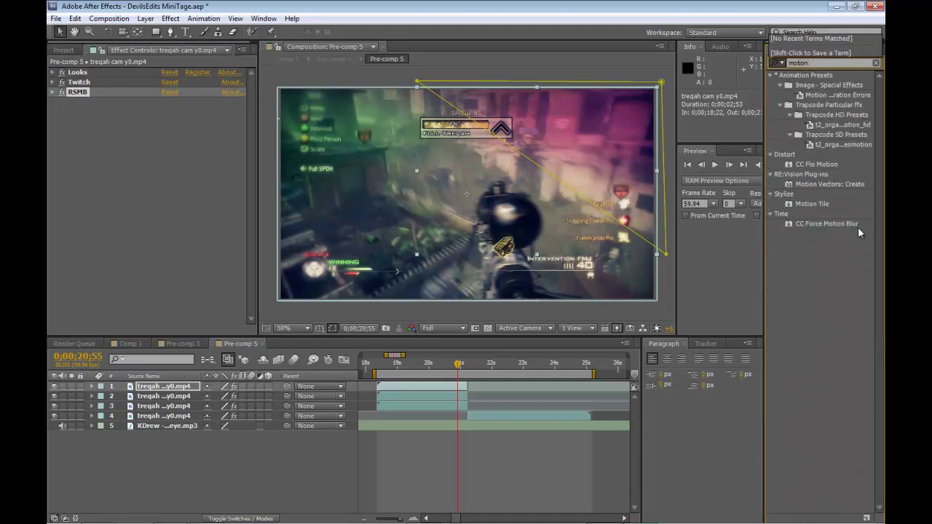
pyautogui.moveTo(845, 224); pyautogui.dragTo(826, 237)
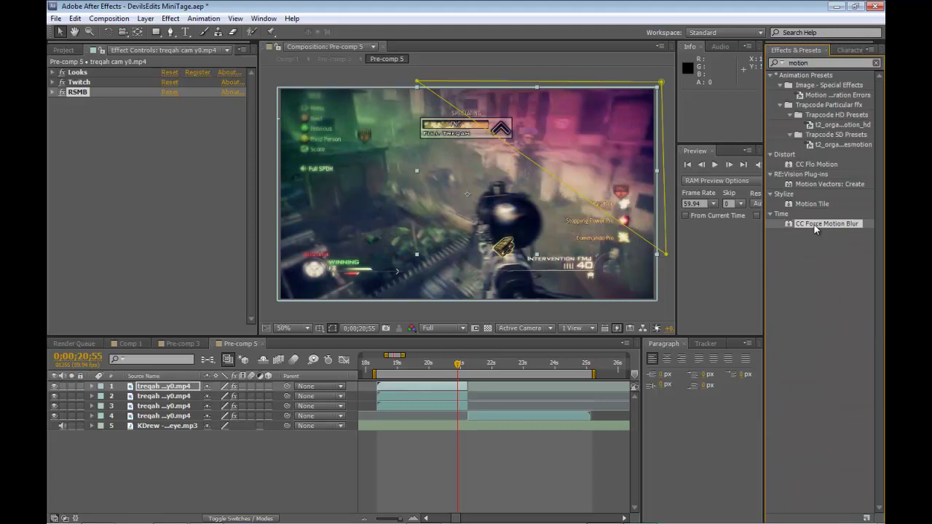
pyautogui.click(823, 240)
pyautogui.click(807, 224)
pyautogui.moveTo(809, 225); pyautogui.dragTo(835, 276)
pyautogui.click(876, 62)
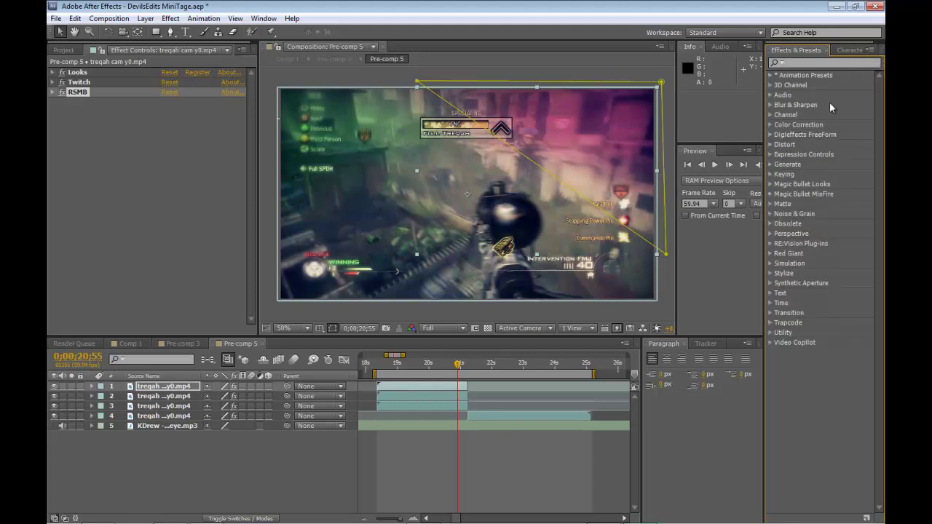
# Close the Pre-comp 5 and Pre-comp 3 timelines and deselect all layers in Comp 1
pyautogui.click(136, 109)
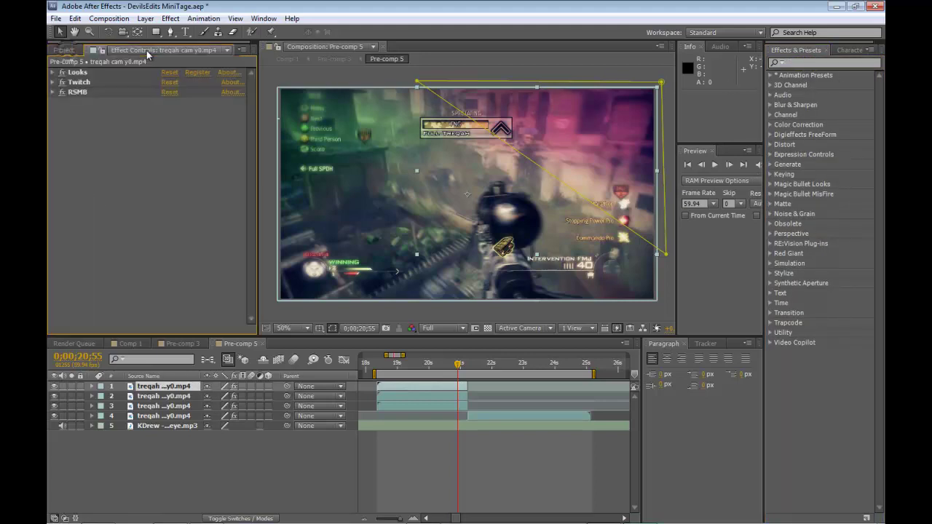
pyautogui.click(223, 358)
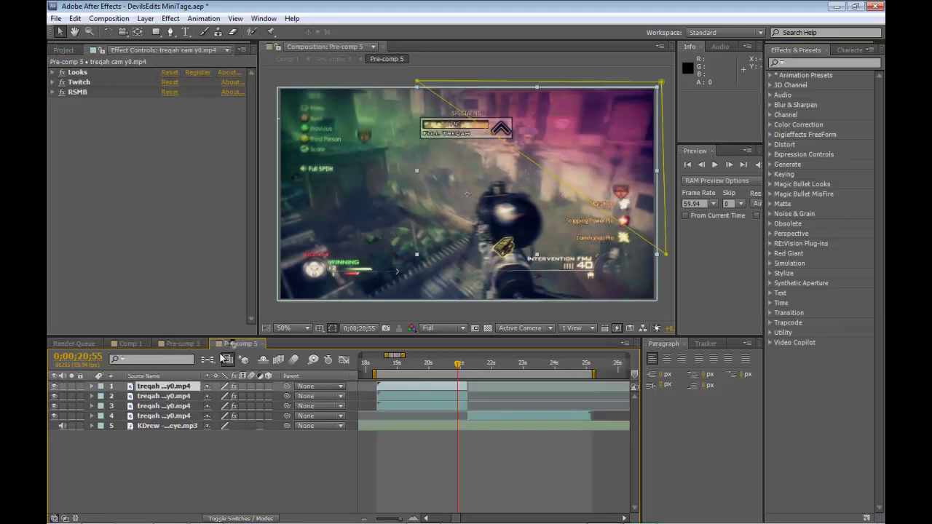
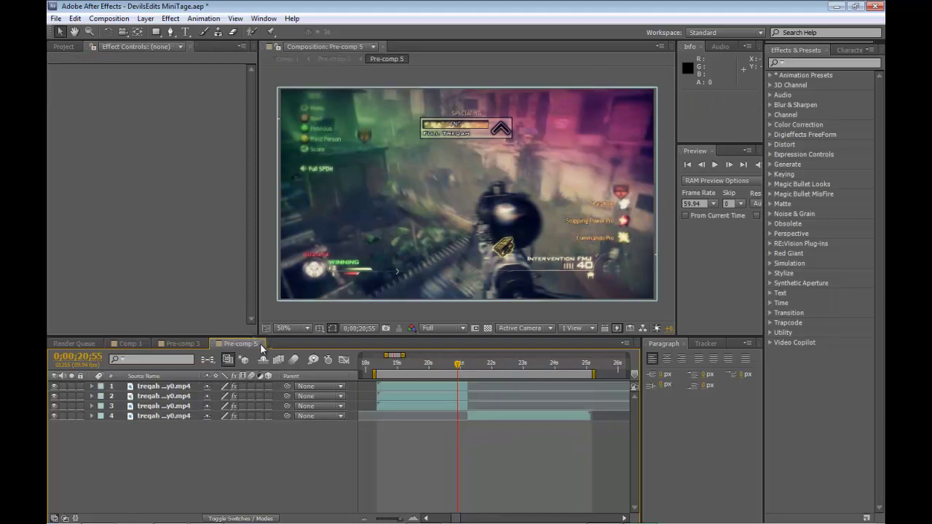
pyautogui.click(261, 342)
pyautogui.click(205, 343)
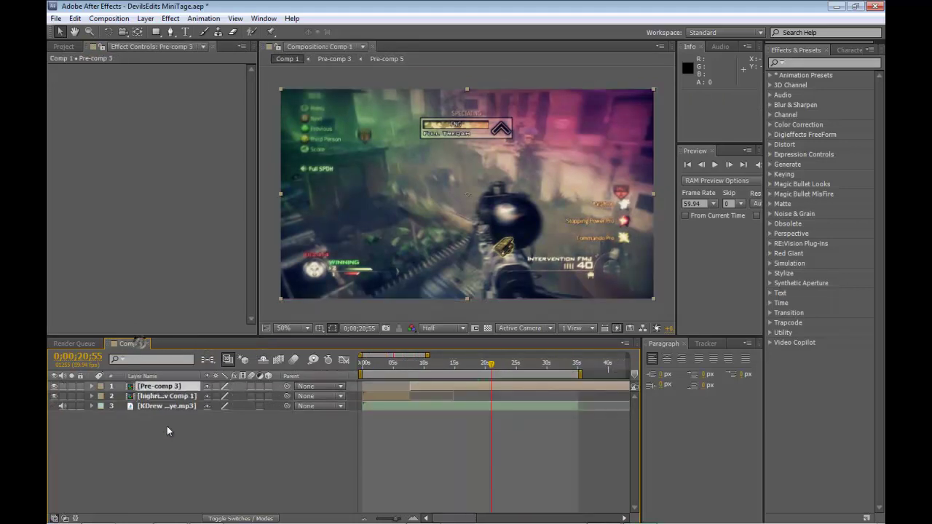
pyautogui.click(187, 453)
pyautogui.click(136, 175)
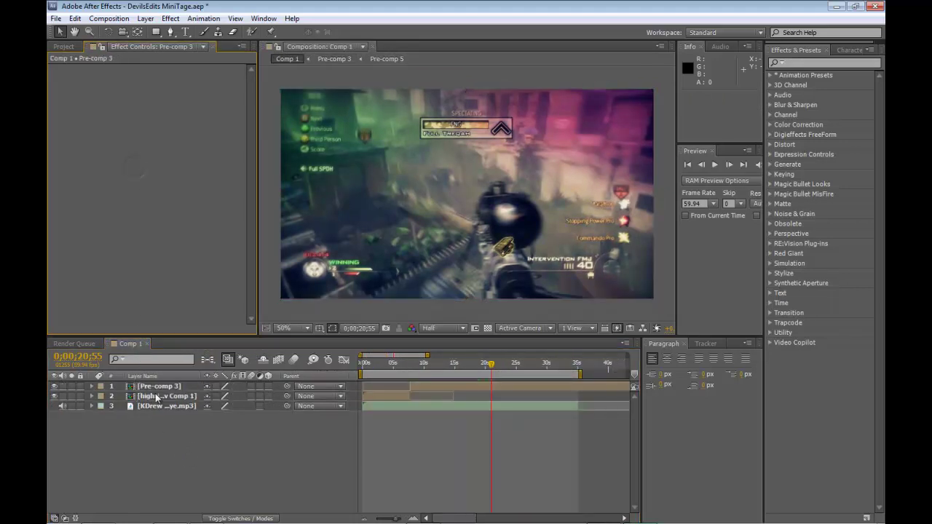
# Add Comp 1 to the render queue
pyautogui.click(134, 345)
pyautogui.click(109, 18)
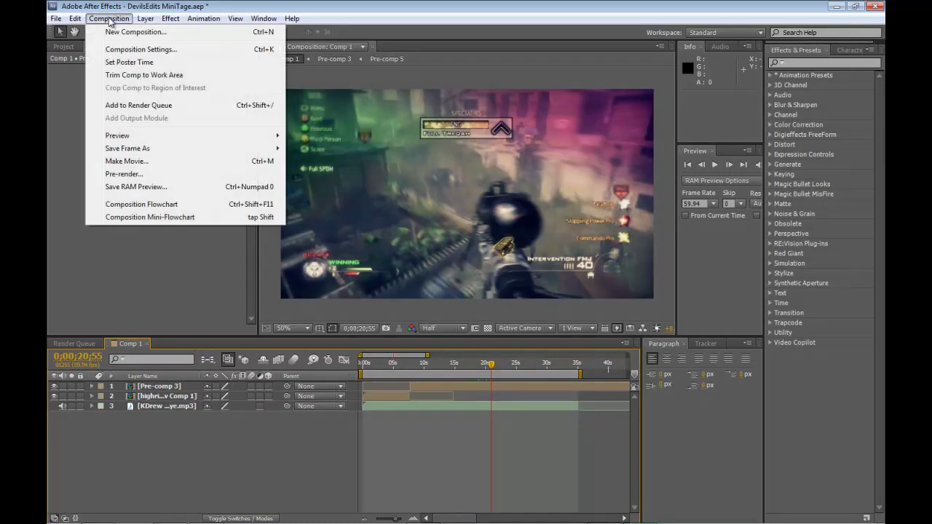
pyautogui.click(154, 106)
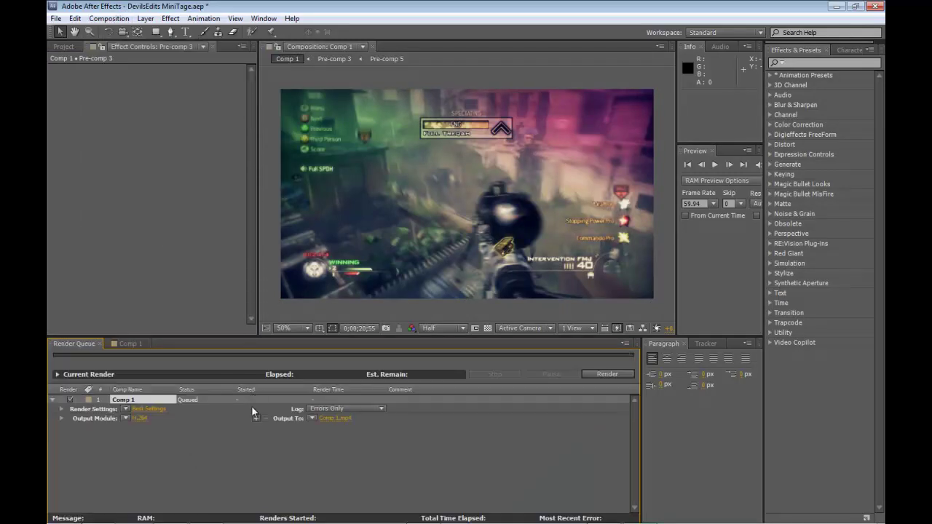
# Check Comp 1's output file location and the format choices in its output module, leaving both unchanged
pyautogui.click(339, 418)
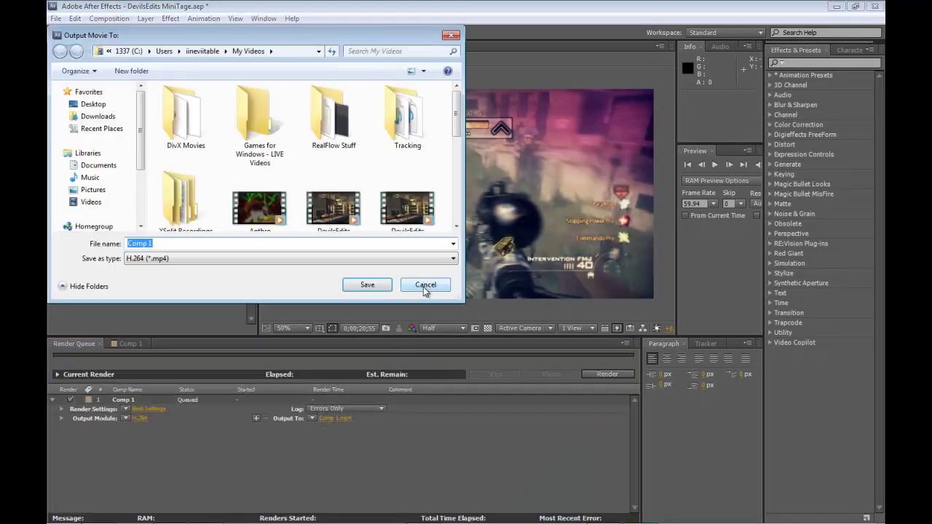
pyautogui.click(425, 285)
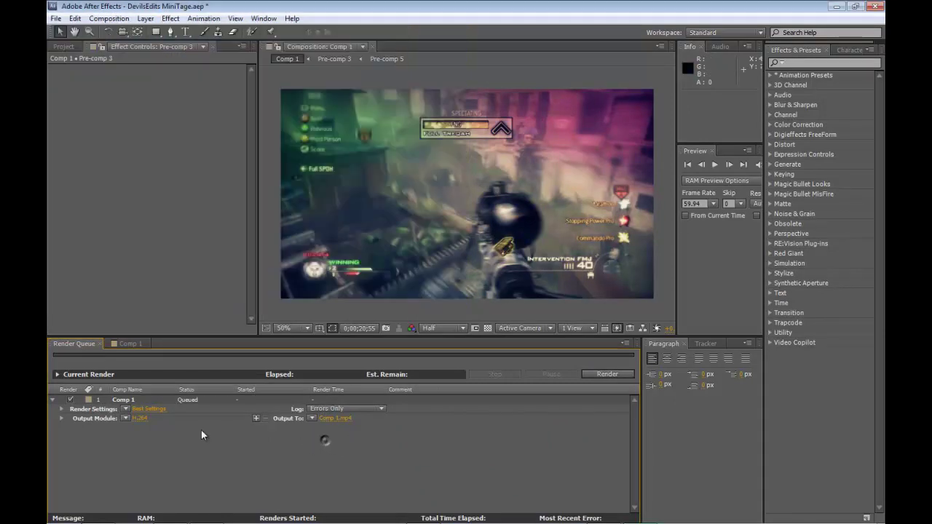
pyautogui.click(140, 418)
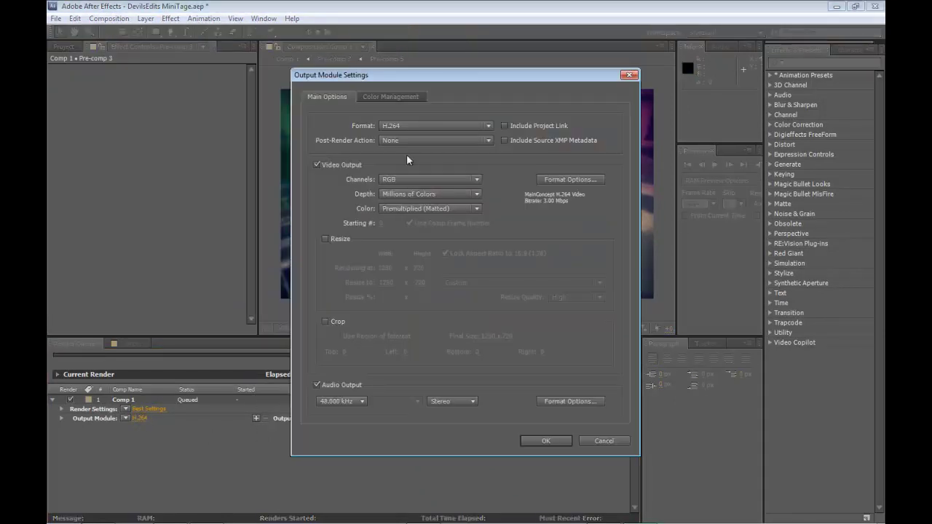
pyautogui.click(412, 125)
pyautogui.click(412, 125)
pyautogui.click(629, 75)
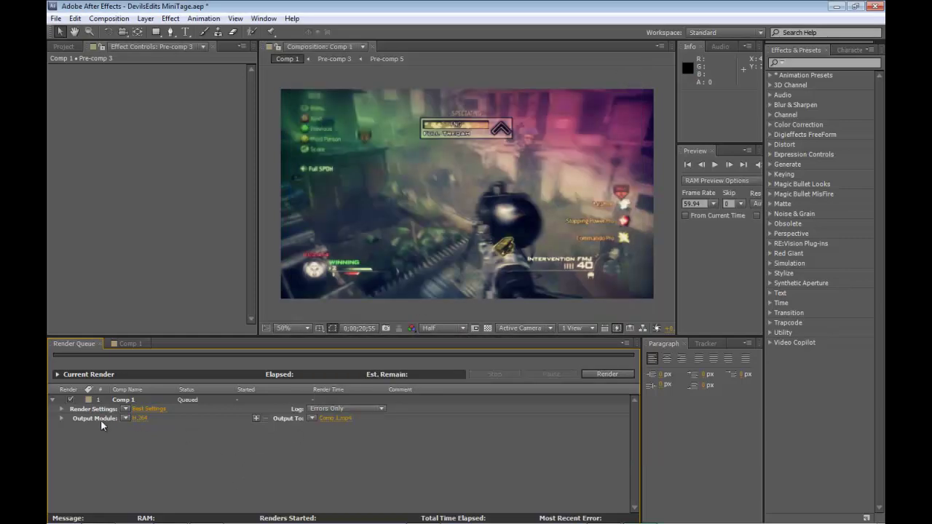
# Switch Comp 1's output format to TIFF Sequence and back to H.264, and open the H.264 video format options
pyautogui.click(137, 417)
pyautogui.click(408, 125)
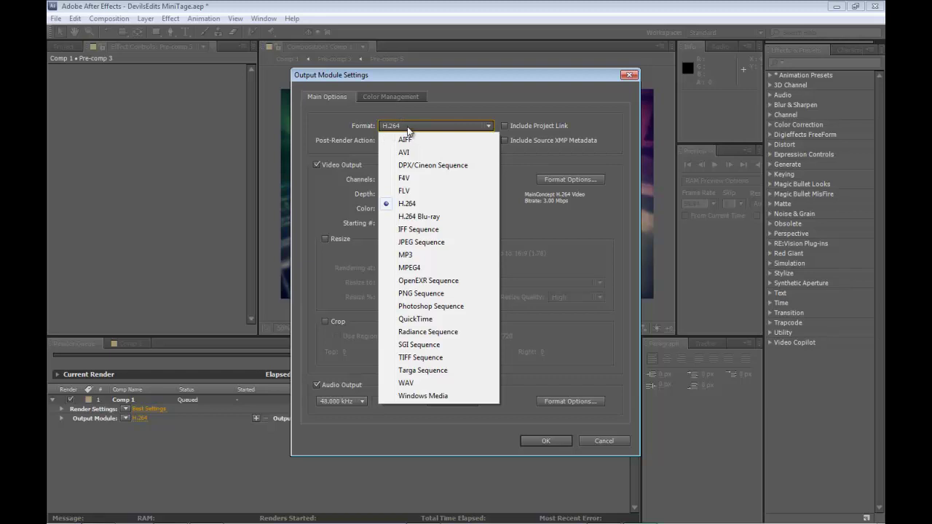
pyautogui.click(424, 357)
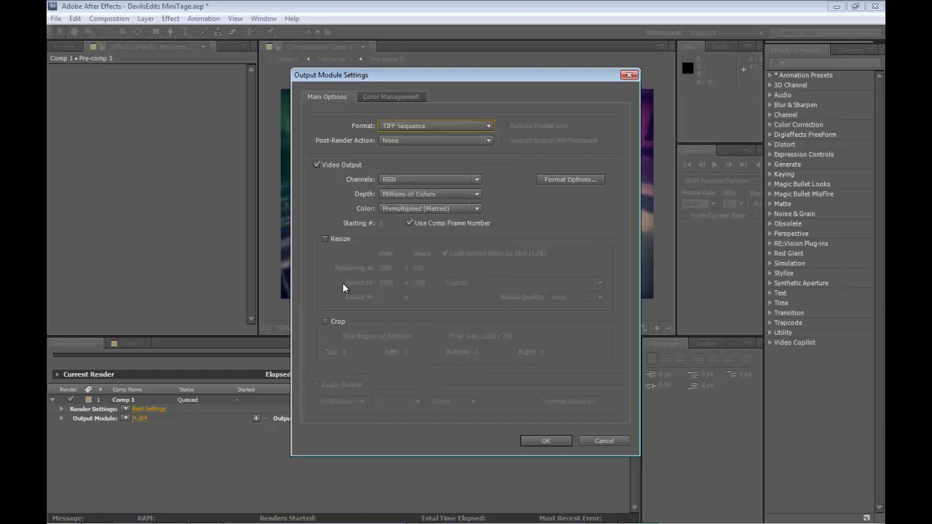
pyautogui.click(406, 126)
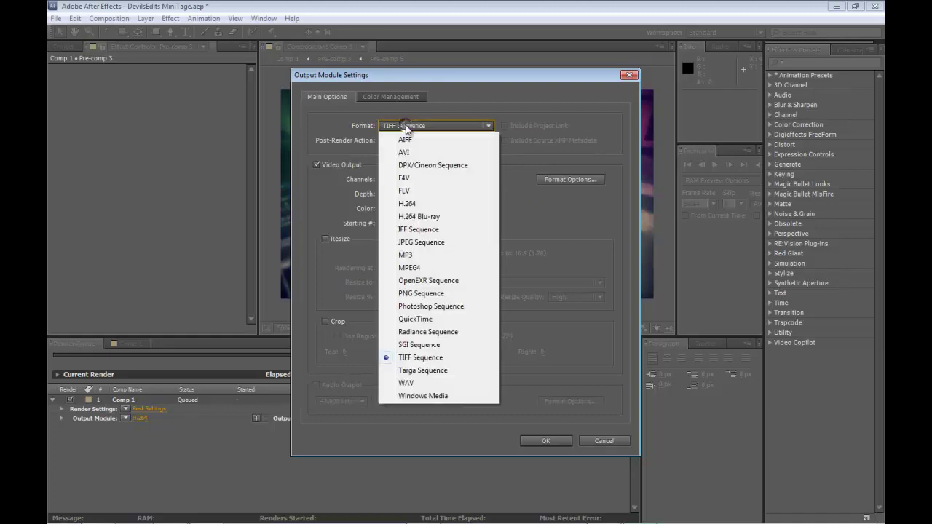
pyautogui.click(410, 203)
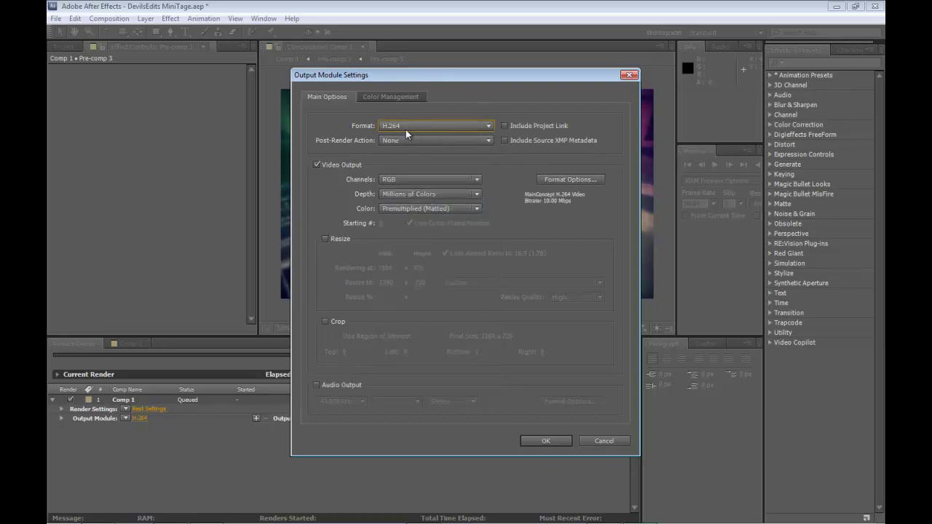
pyautogui.click(580, 180)
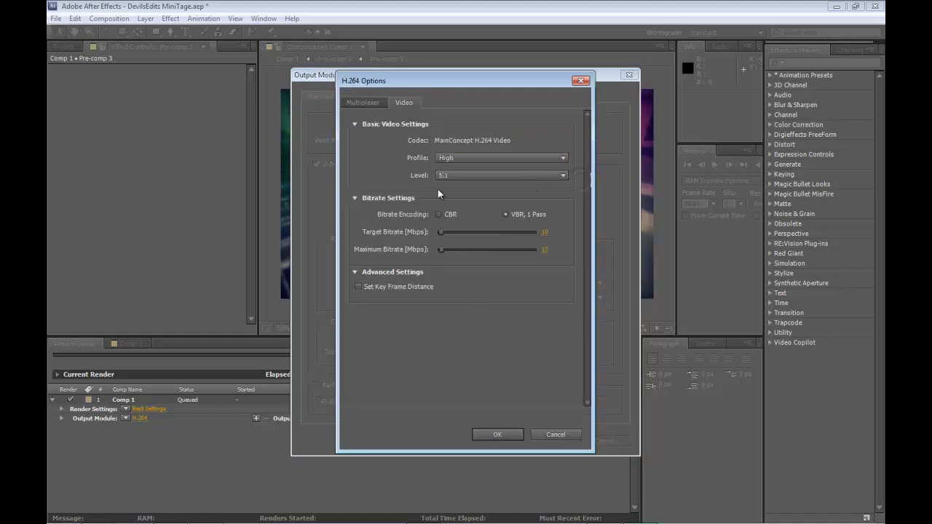
pyautogui.moveTo(427, 80); pyautogui.dragTo(338, 95)
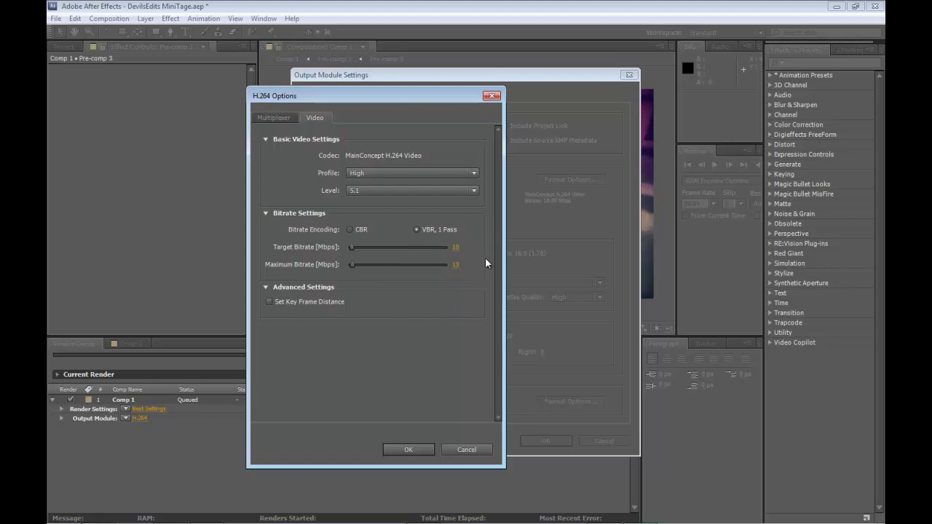
# Set the H.264 target bitrate to 15 Mbps and the maximum bitrate to 18 Mbps
pyautogui.click(456, 248)
pyautogui.click(456, 249)
pyautogui.click(467, 278)
pyautogui.click(455, 248)
pyautogui.write('15')
pyautogui.click(455, 265)
pyautogui.write('18')
pyautogui.press('Return')
# Try CBR encoding, return to VBR, 1 Pass, and set the target bitrate to 10 Mbps and the maximum to 13 Mbps
pyautogui.click(350, 230)
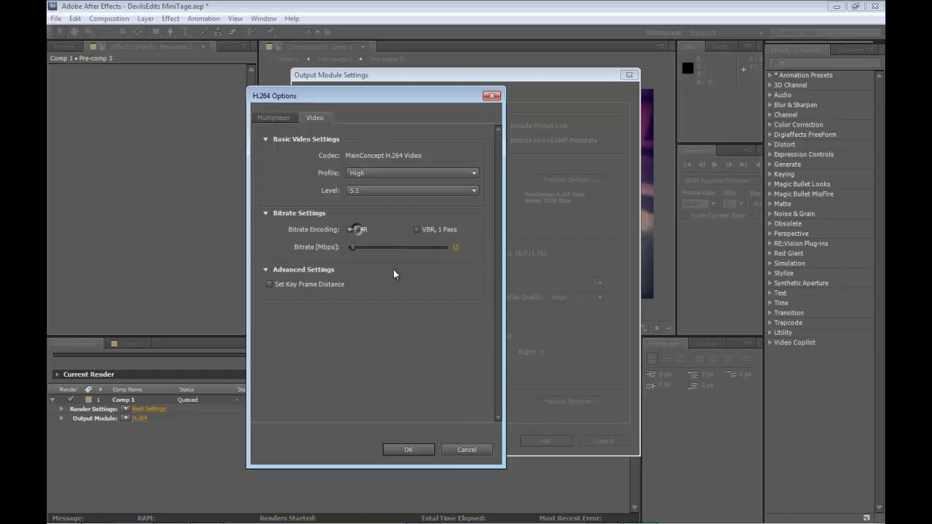
pyautogui.click(417, 229)
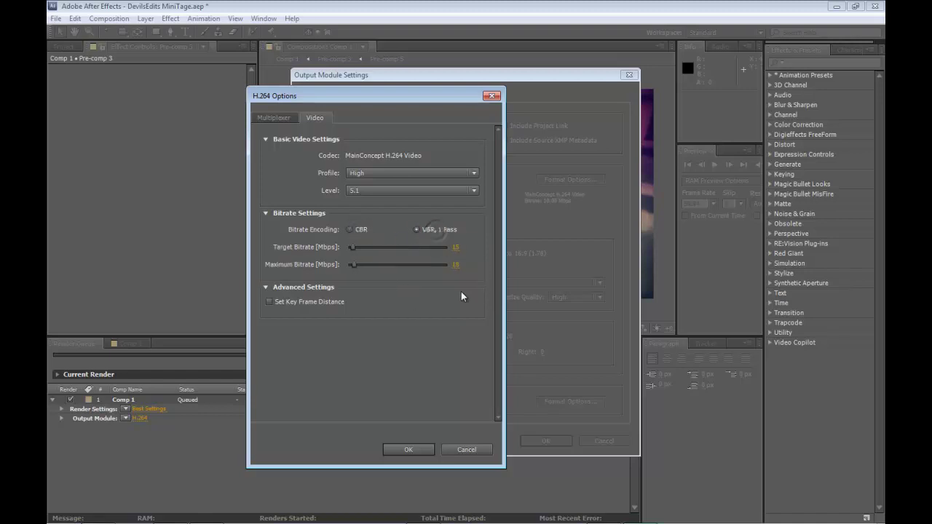
pyautogui.click(455, 247)
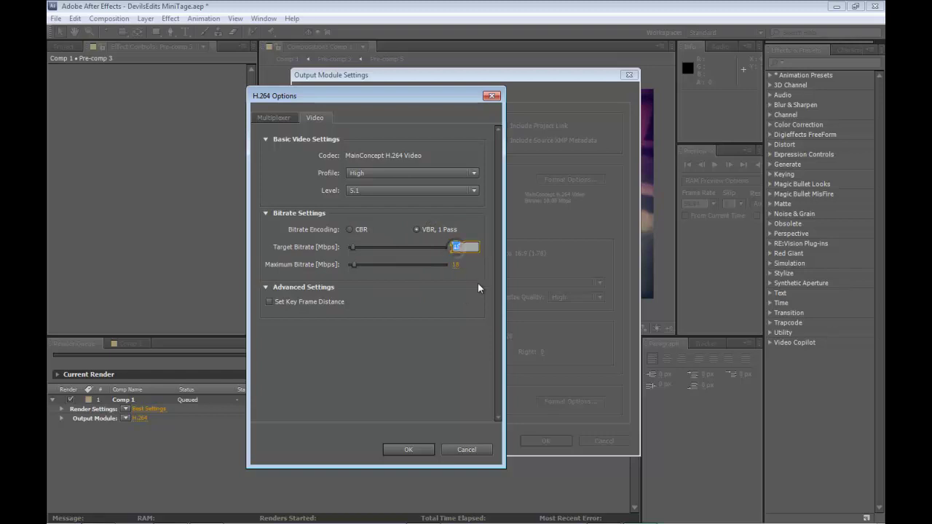
pyautogui.write('10')
pyautogui.click(456, 266)
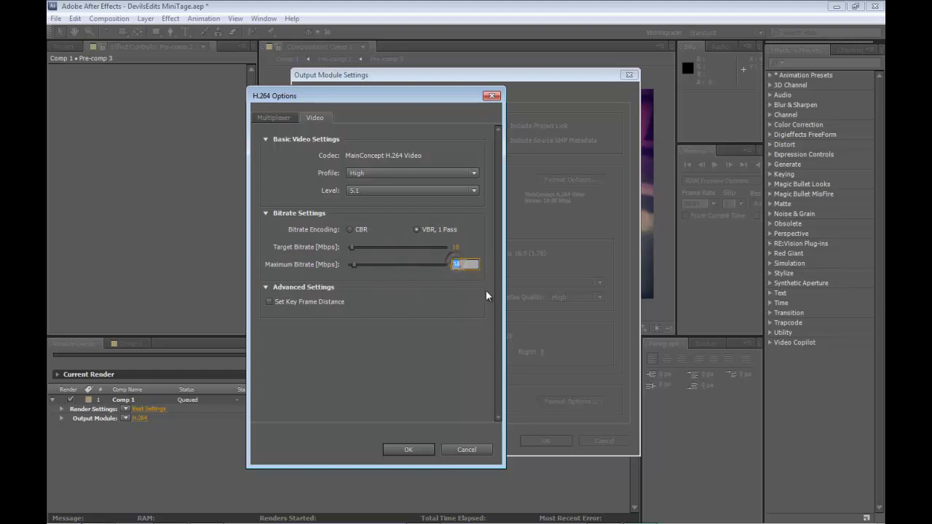
pyautogui.write('13')
pyautogui.click(461, 279)
# Lower the target bitrate to 8 Mbps and set the maximum bitrate to 10 Mbps
pyautogui.click(456, 247)
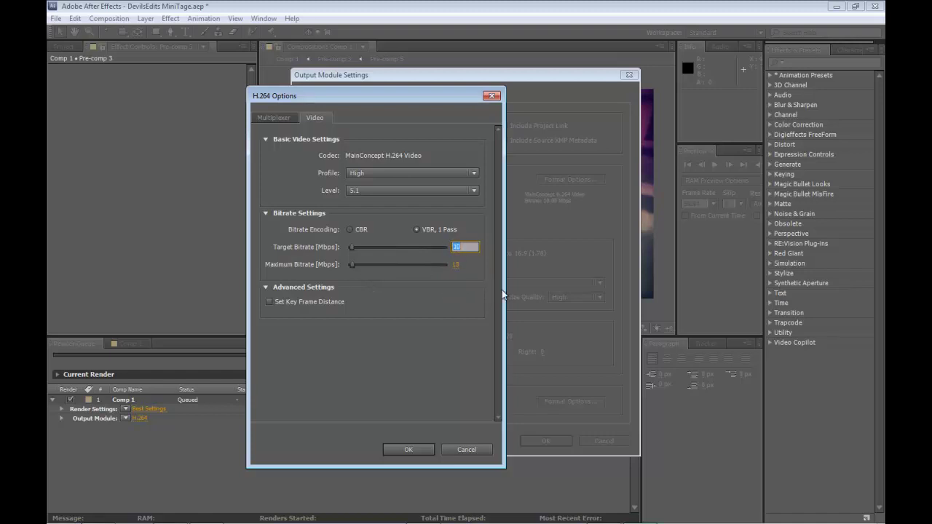
pyautogui.write('8')
pyautogui.click(466, 265)
pyautogui.write('8')
pyautogui.moveTo(469, 265); pyautogui.dragTo(388, 275)
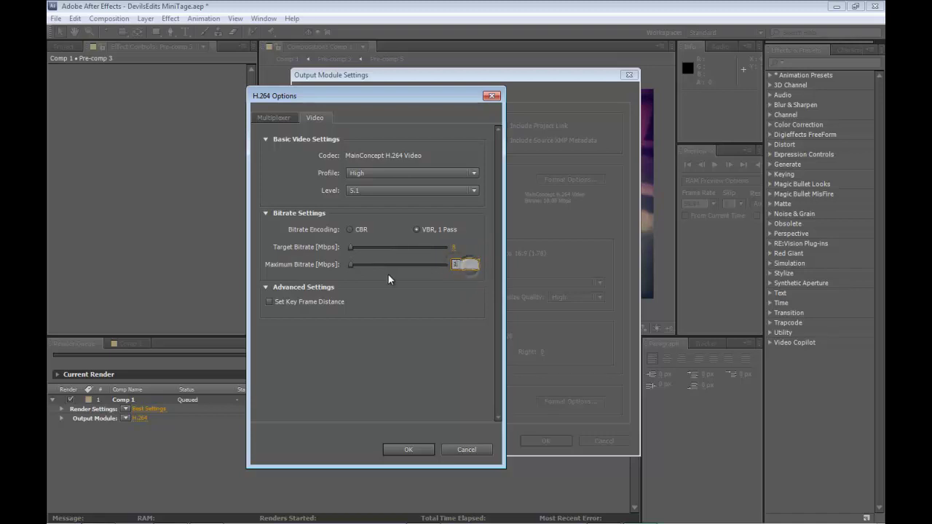
pyautogui.write('10')
pyautogui.click(451, 293)
# Set the H.264 output bitrate to 13 Mbps and accept the format options
pyautogui.click(456, 247)
pyautogui.write('10')
pyautogui.click(457, 265)
pyautogui.click(464, 270)
pyautogui.click(410, 450)
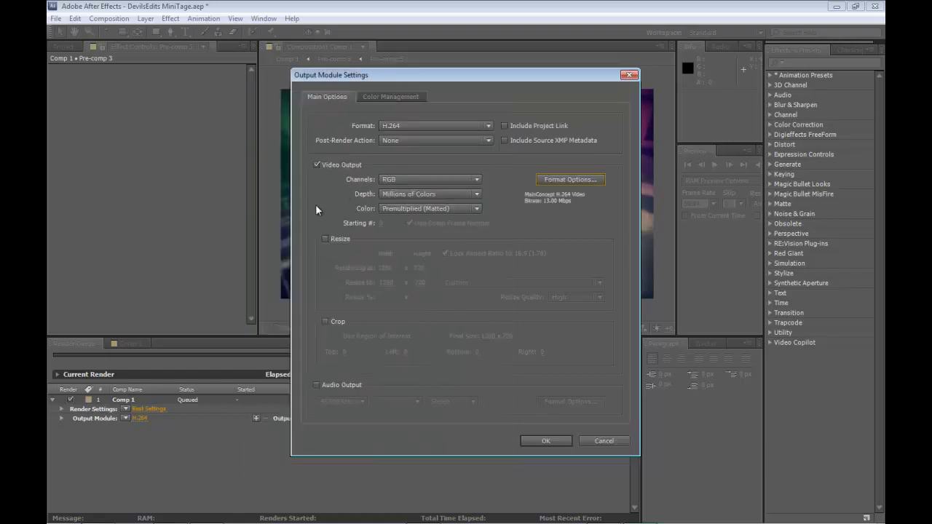
# Enable audio output at 48.000 kHz stereo and accept Comp 1's output module settings
pyautogui.click(338, 383)
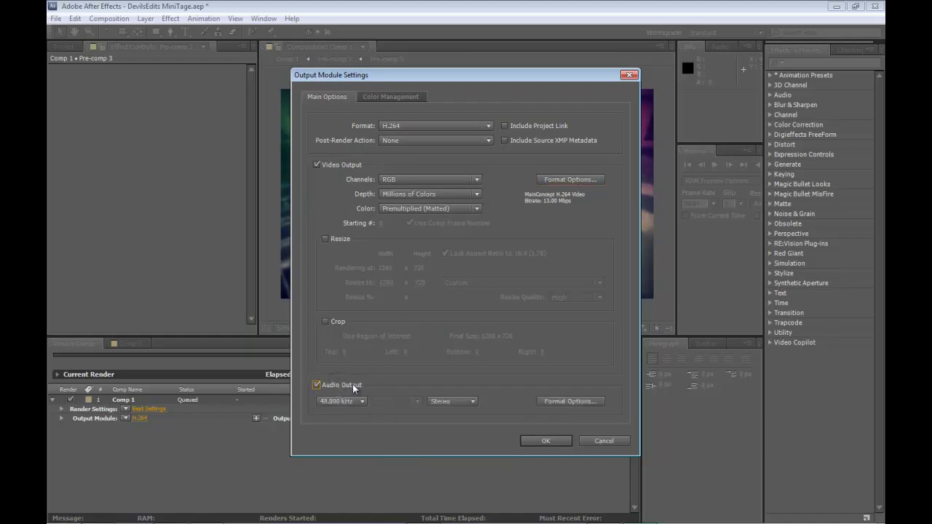
pyautogui.click(550, 441)
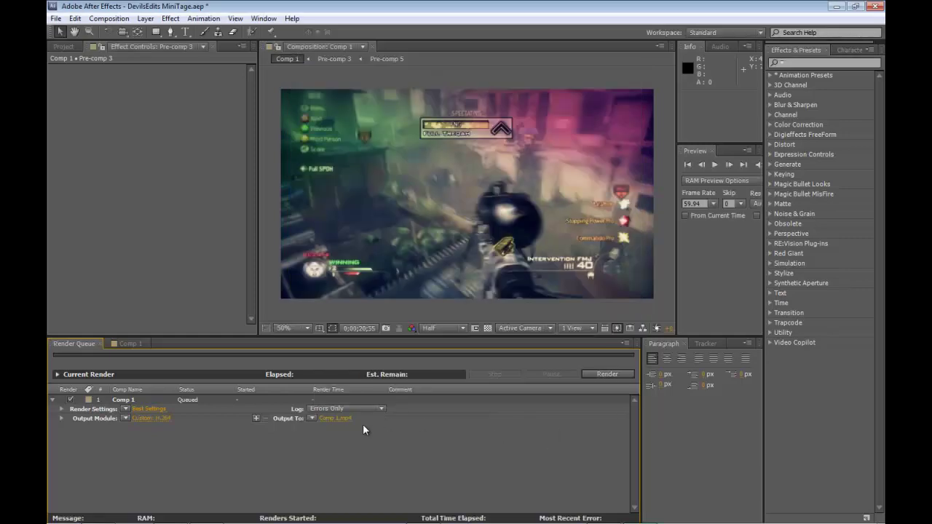
# Look over Comp 1's render settings and leave them unchanged
pyautogui.click(149, 409)
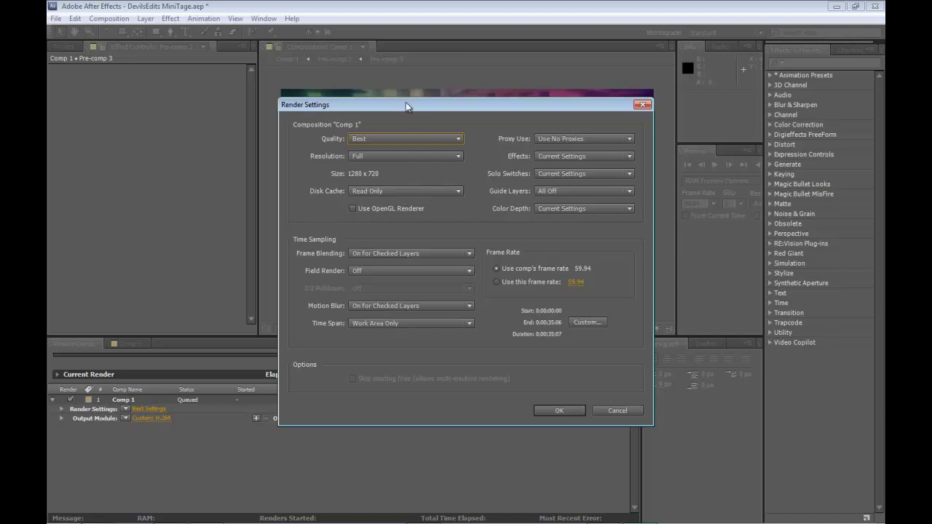
pyautogui.moveTo(410, 106); pyautogui.dragTo(420, 77)
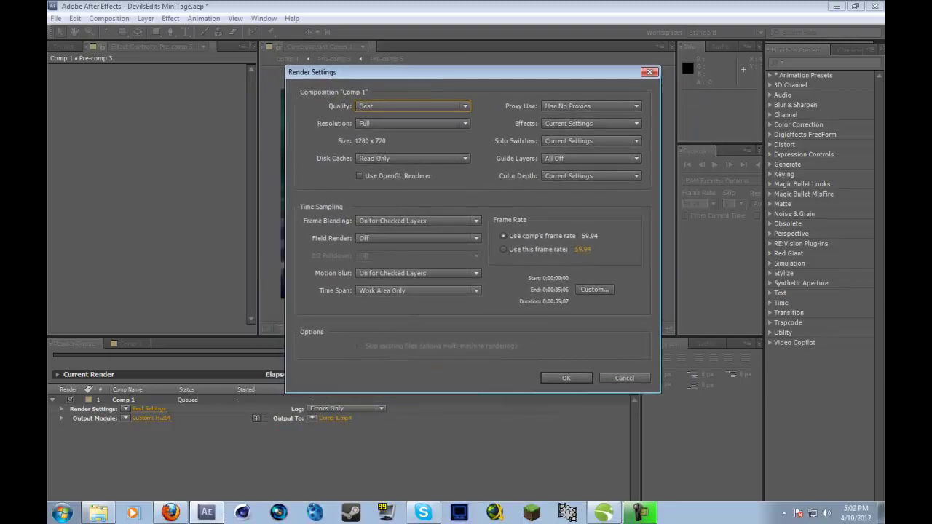
pyautogui.click(619, 377)
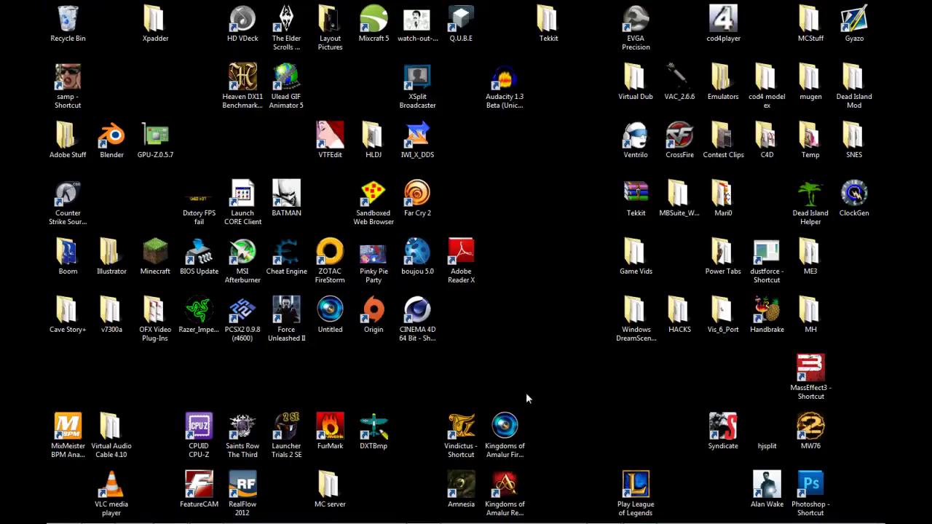
# Switch to the NVIDIA Control Panel, check the GPU assigned to CUDA in the global 3D settings, and close it without applying changes
pyautogui.rightClick(497, 181)
pyautogui.click(548, 278)
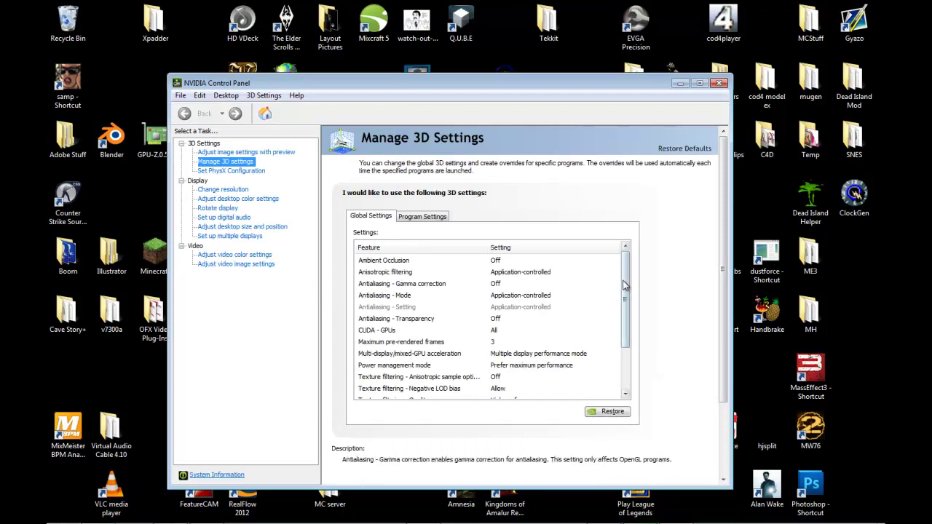
pyautogui.scroll(-2, 619, 366)
pyautogui.scroll(2, 619, 366)
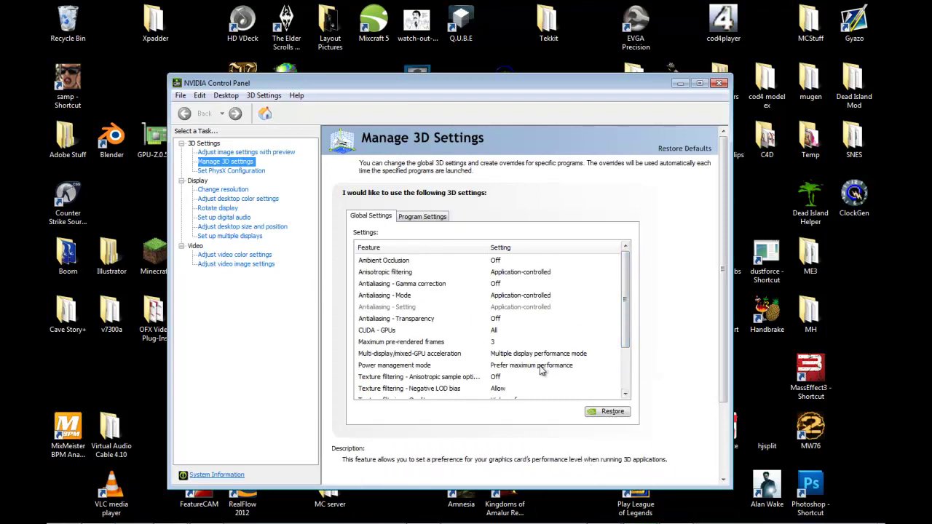
pyautogui.click(494, 331)
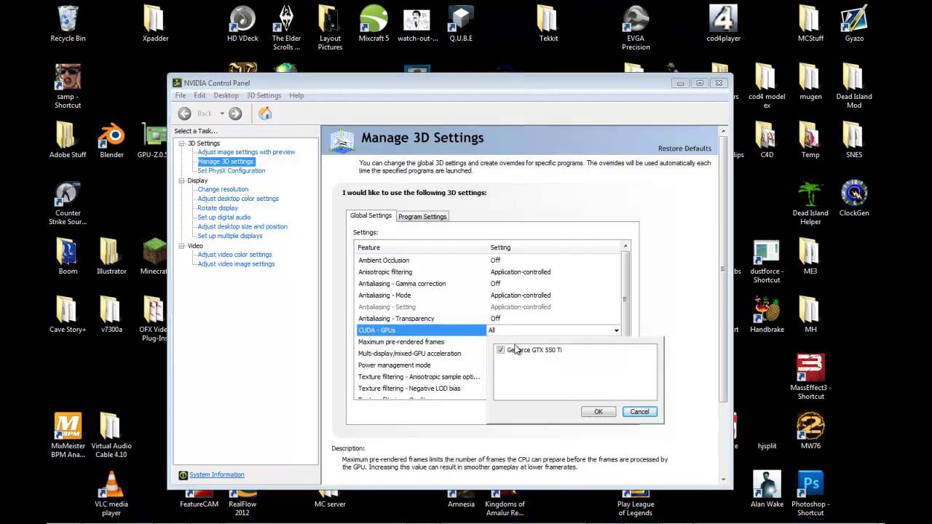
pyautogui.click(603, 412)
pyautogui.click(718, 83)
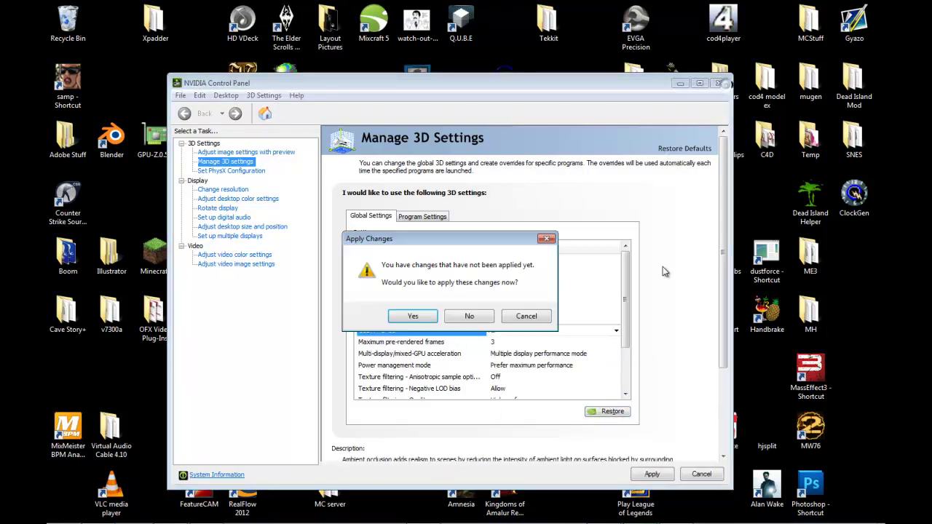
pyautogui.click(468, 315)
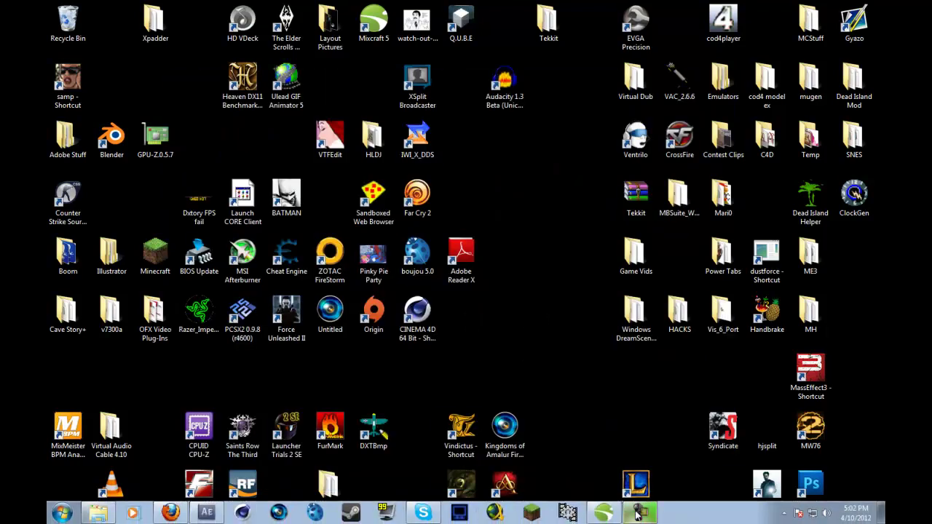
# Switch back to After Effects, leaving the Mixcraft window minimized
pyautogui.click(639, 514)
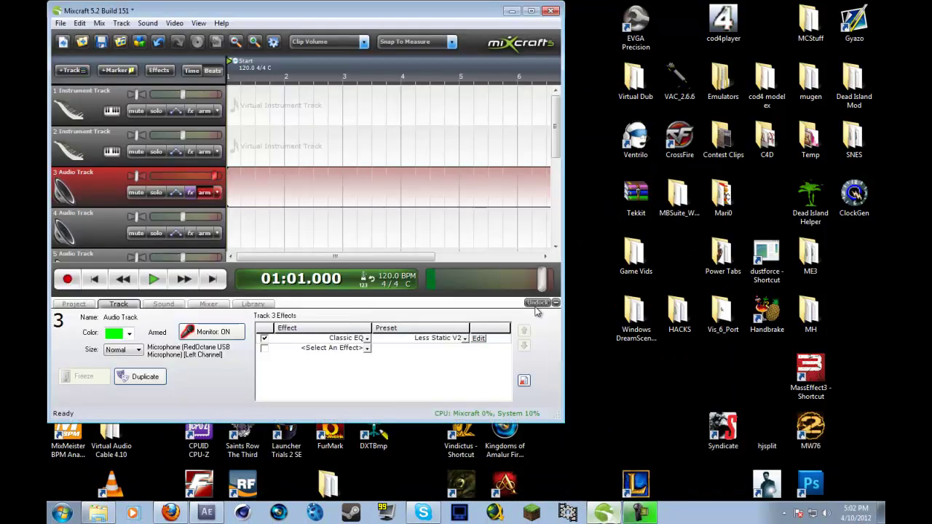
pyautogui.click(604, 513)
pyautogui.click(607, 513)
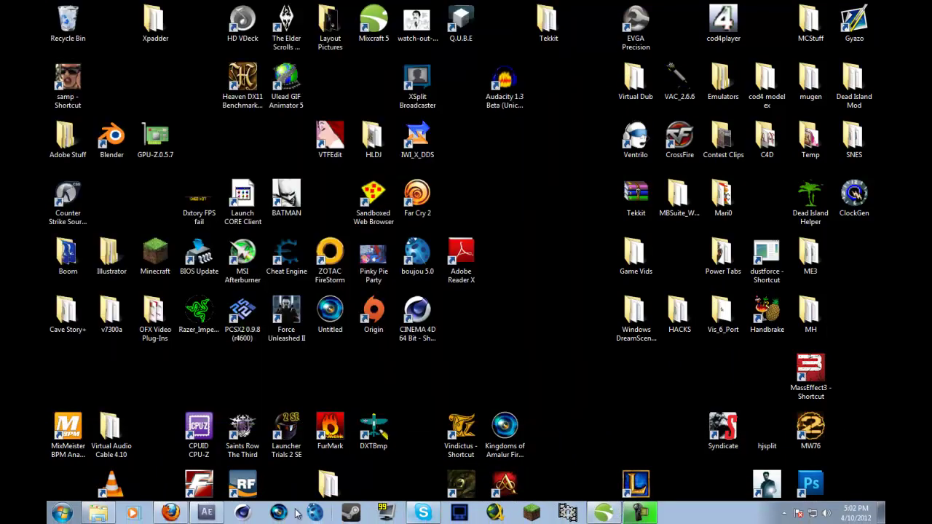
pyautogui.click(206, 514)
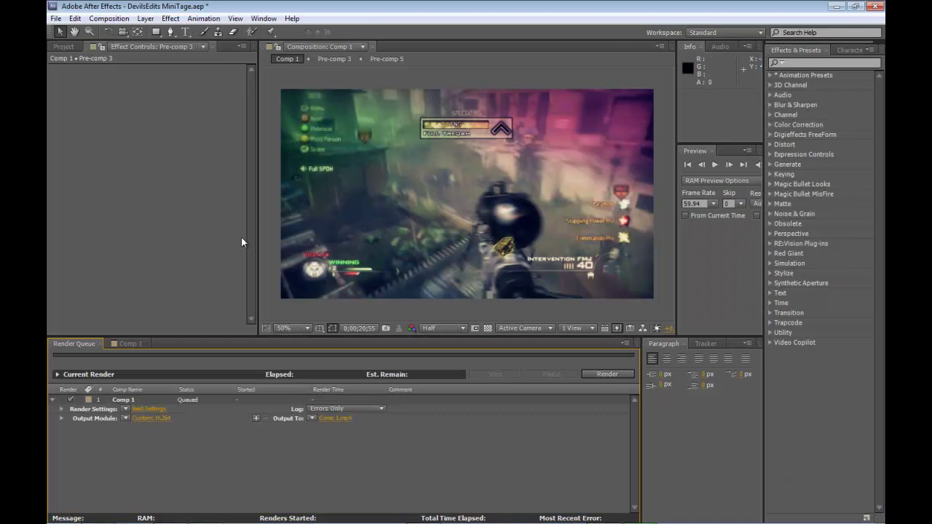
# Try the OpenGL renderer and a custom frame rate of 29.97 in Comp 1's render settings
pyautogui.click(149, 408)
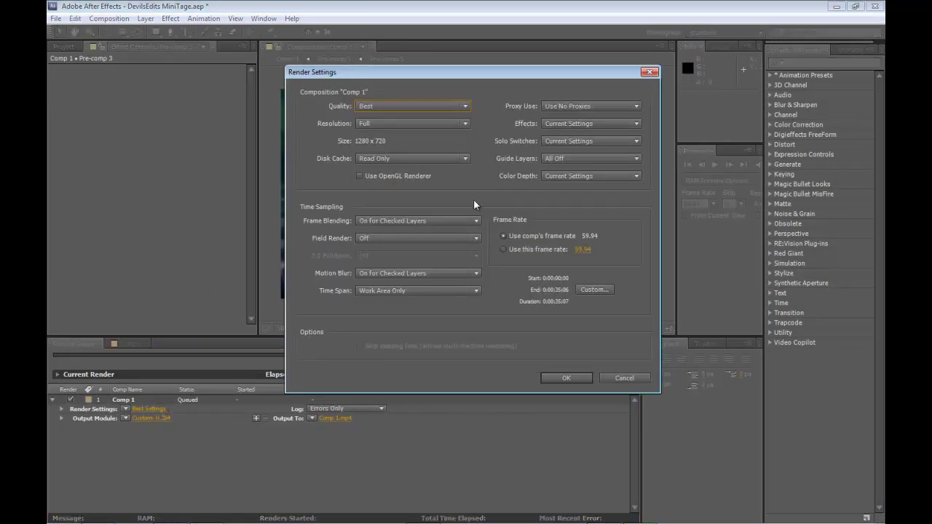
pyautogui.click(379, 176)
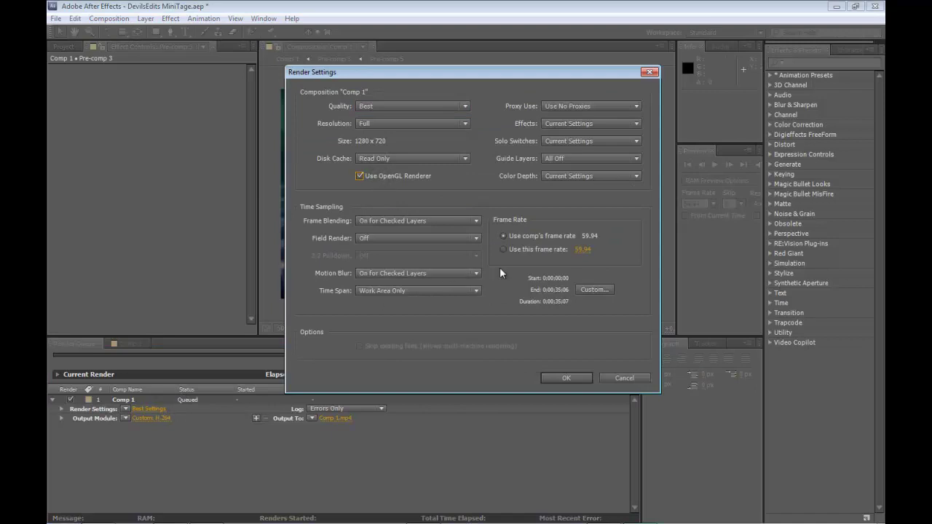
pyautogui.click(513, 249)
pyautogui.click(521, 236)
pyautogui.click(533, 250)
pyautogui.click(538, 252)
pyautogui.write('29.97')
pyautogui.click(623, 266)
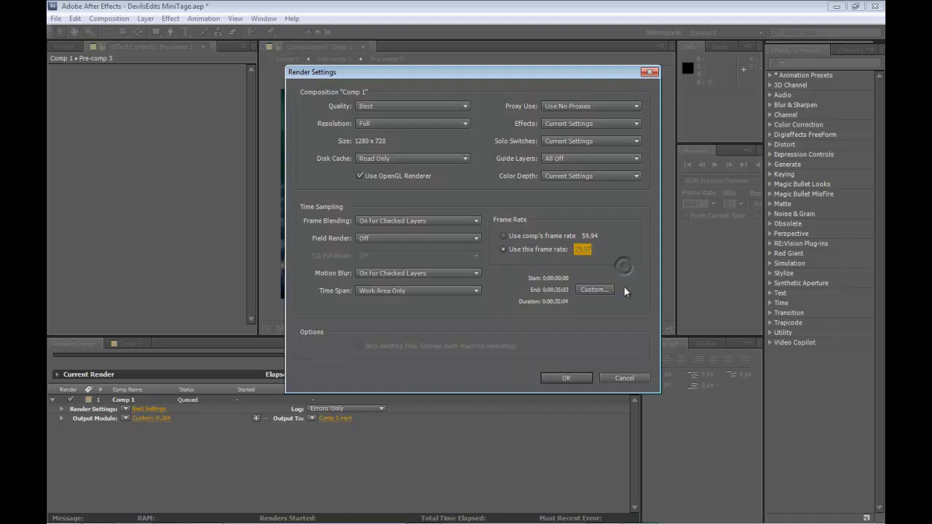
# Return to the comp's own frame rate and cancel the render settings changes
pyautogui.click(516, 249)
pyautogui.press('Up')
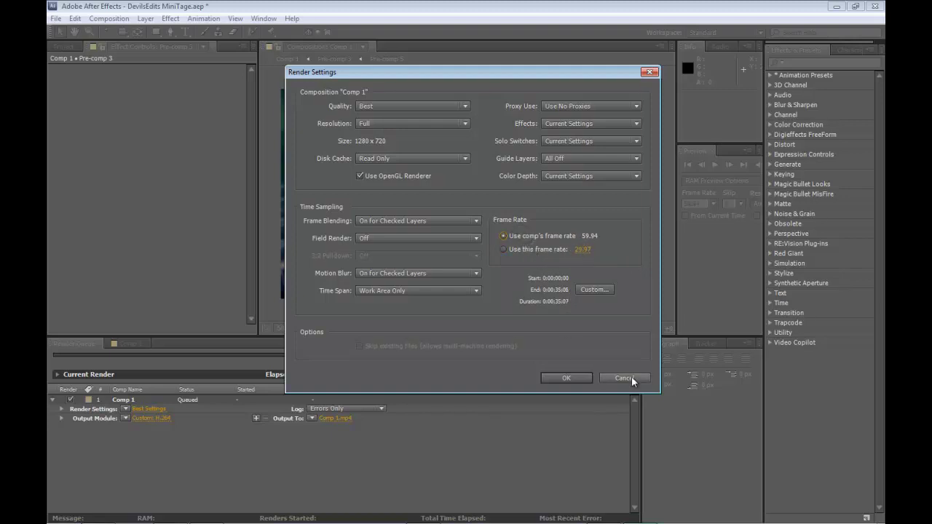
pyautogui.click(630, 377)
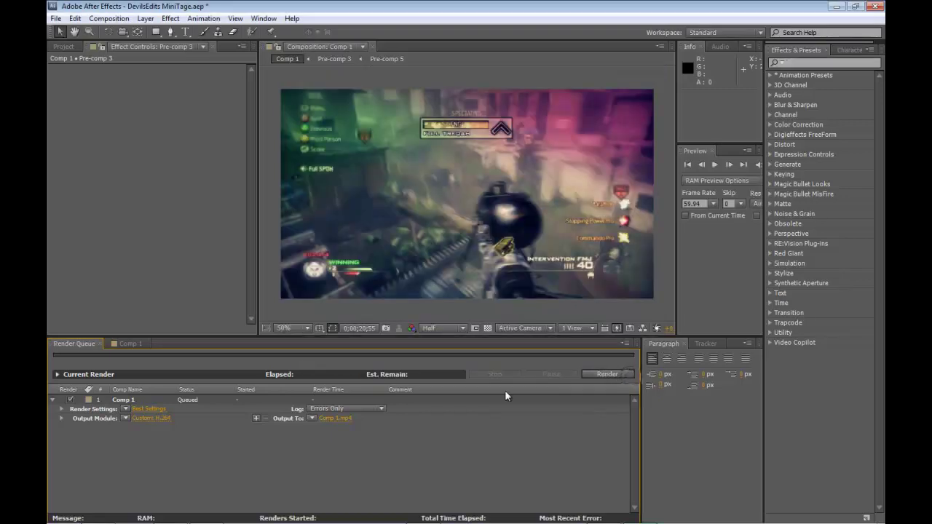
# Browse the My Videos folder in Comp 1's output destination and cancel without changing the output file
pyautogui.click(336, 418)
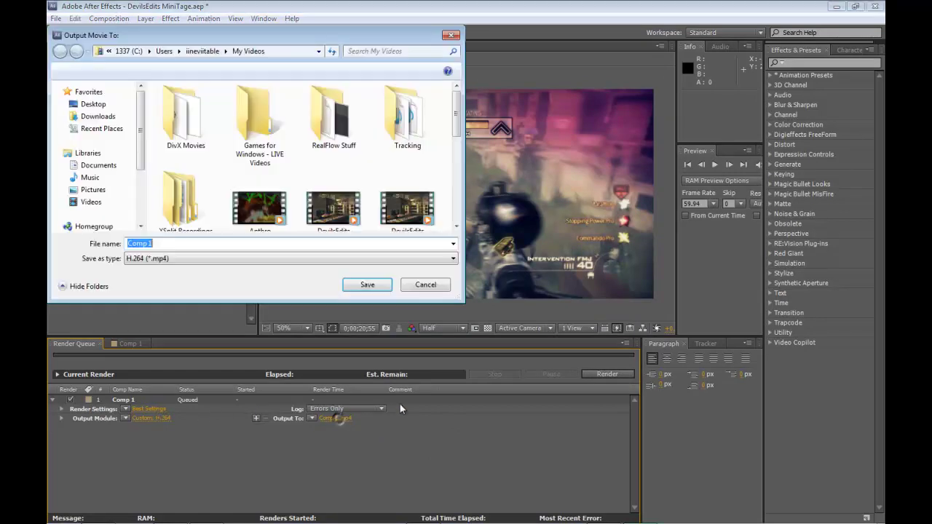
pyautogui.scroll(-3, 457, 127)
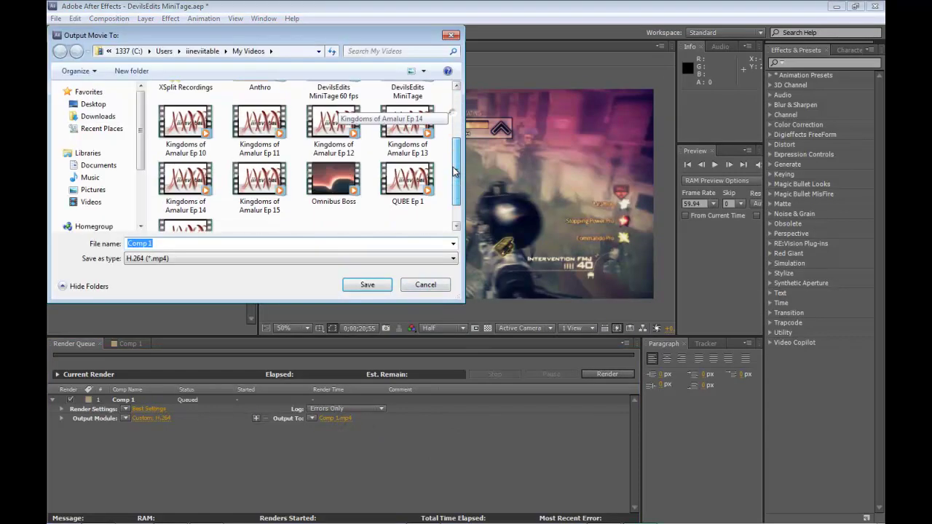
pyautogui.scroll(3, 457, 127)
pyautogui.click(427, 284)
# Enable the OpenGL renderer in Comp 1's render settings, checking the custom time span without changing it
pyautogui.click(149, 408)
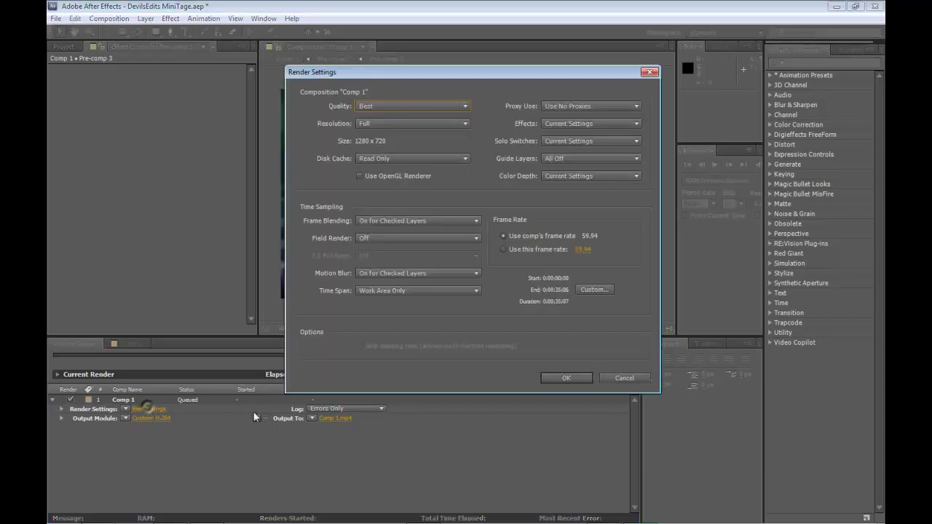
pyautogui.click(373, 177)
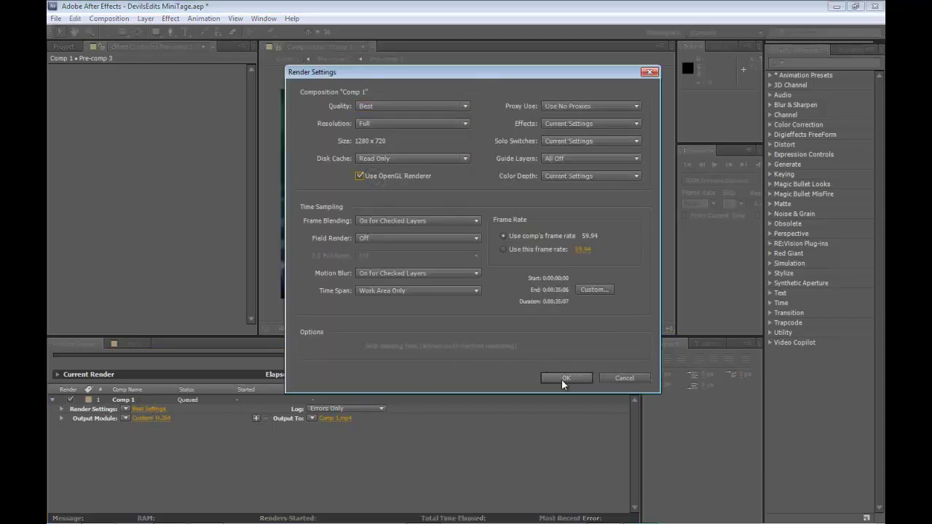
pyautogui.click(588, 291)
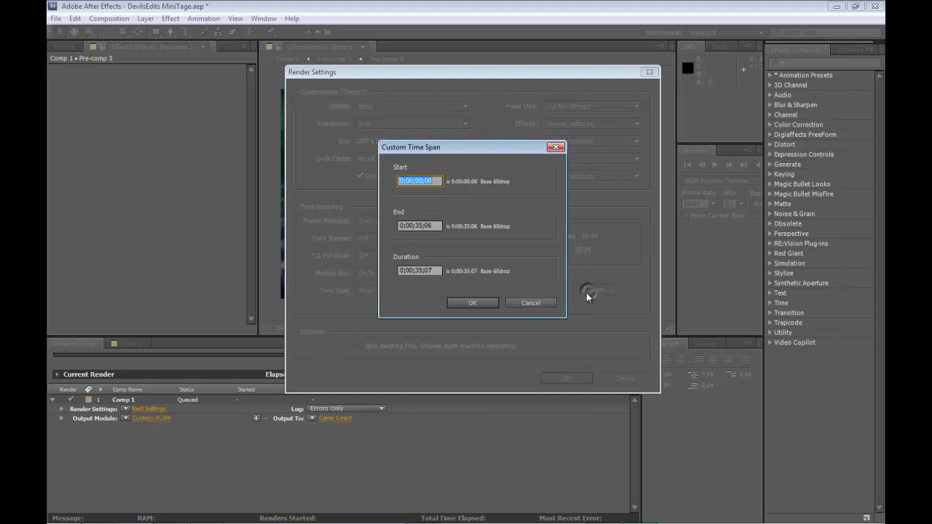
pyautogui.click(524, 302)
pyautogui.click(565, 374)
# Review the H.264 video level choices in Comp 1's output module, keeping level 5.1, and accept the settings
pyautogui.click(152, 419)
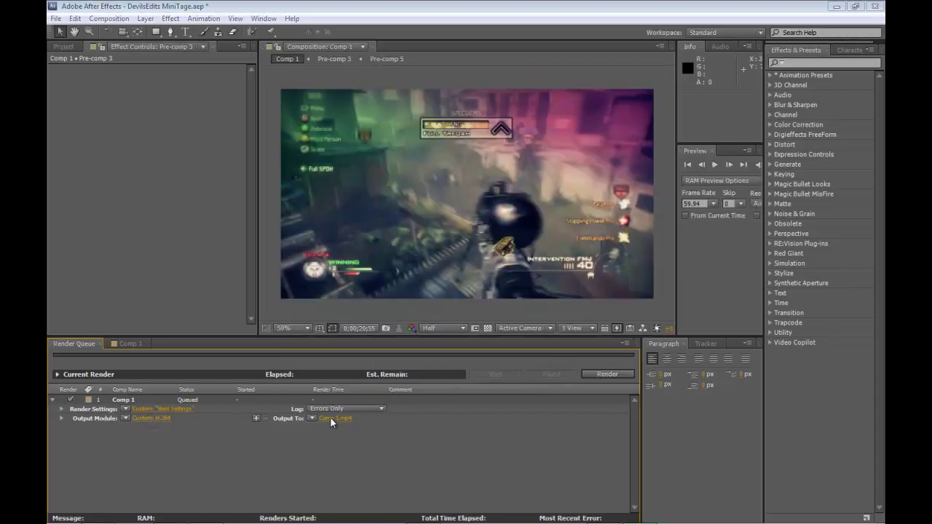
pyautogui.click(575, 179)
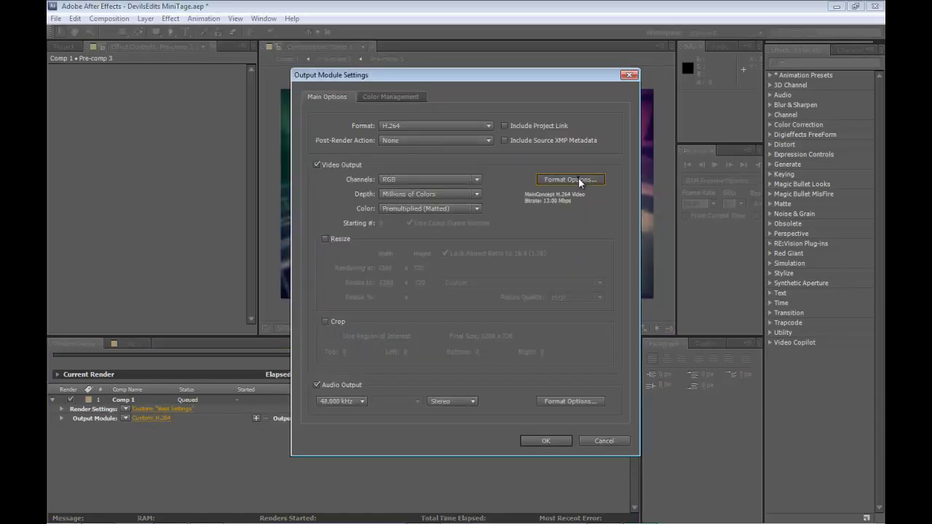
pyautogui.click(356, 188)
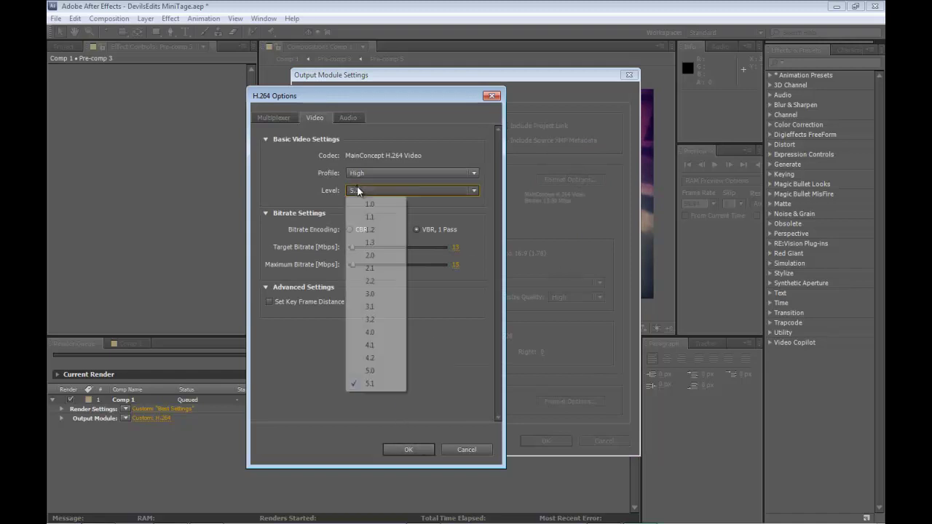
pyautogui.click(356, 188)
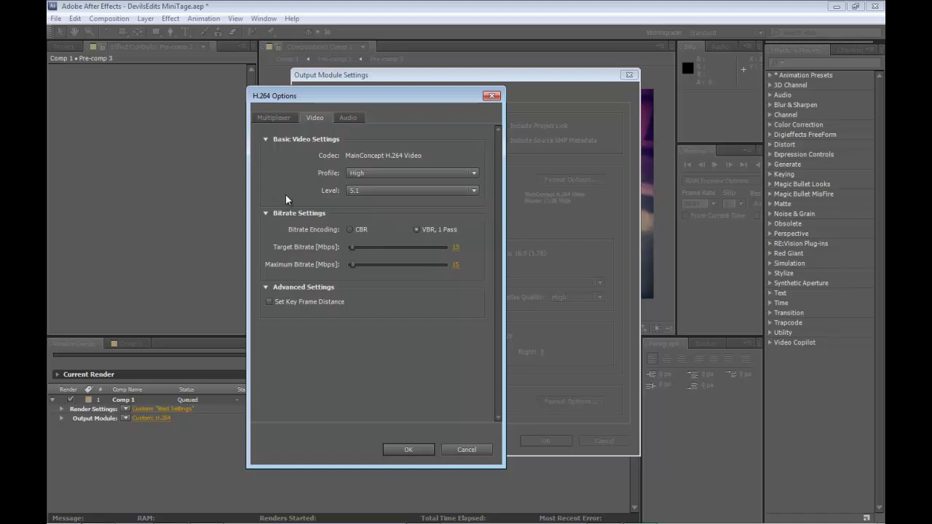
pyautogui.click(411, 190)
pyautogui.click(378, 190)
pyautogui.click(406, 449)
pyautogui.click(545, 441)
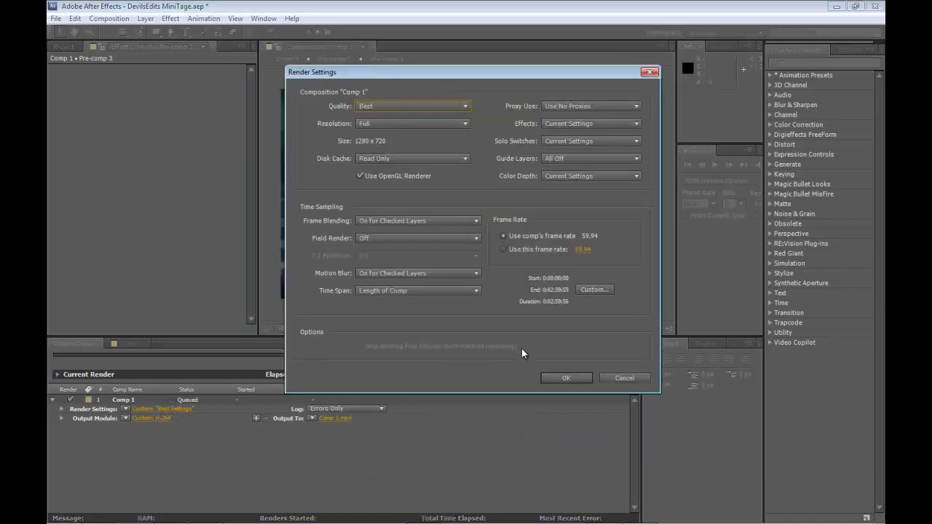
# Set the render time span to Length of Comp in Comp 1's render settings
pyautogui.click(567, 379)
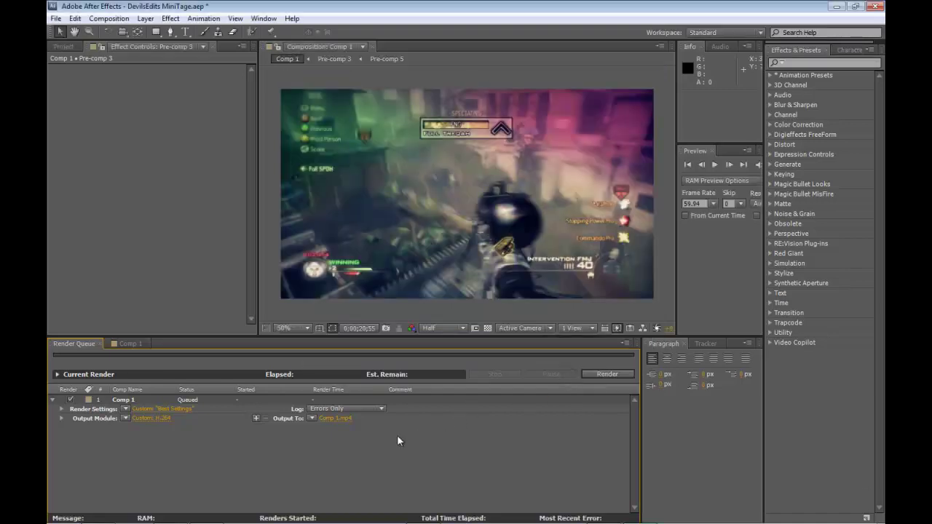
# In the Comp 1 timeline, adjust the work area's end to match the end of the audio layer at about 35 seconds
pyautogui.click(131, 343)
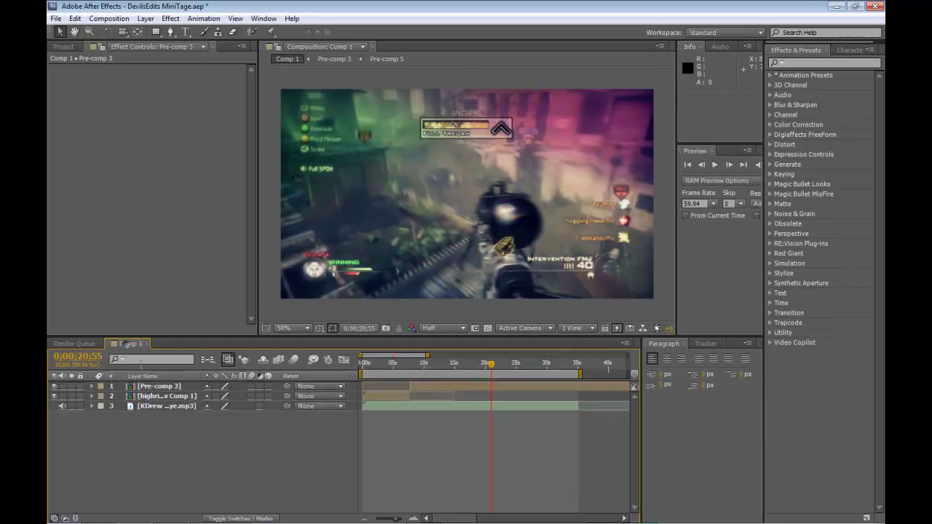
pyautogui.moveTo(593, 377)
pyautogui.mouseDown()
pyautogui.moveTo(524, 374)
pyautogui.moveTo(583, 374)
pyautogui.mouseUp()
pyautogui.doubleClick(530, 374)
pyautogui.moveTo(427, 354); pyautogui.dragTo(454, 378)
pyautogui.click(623, 366)
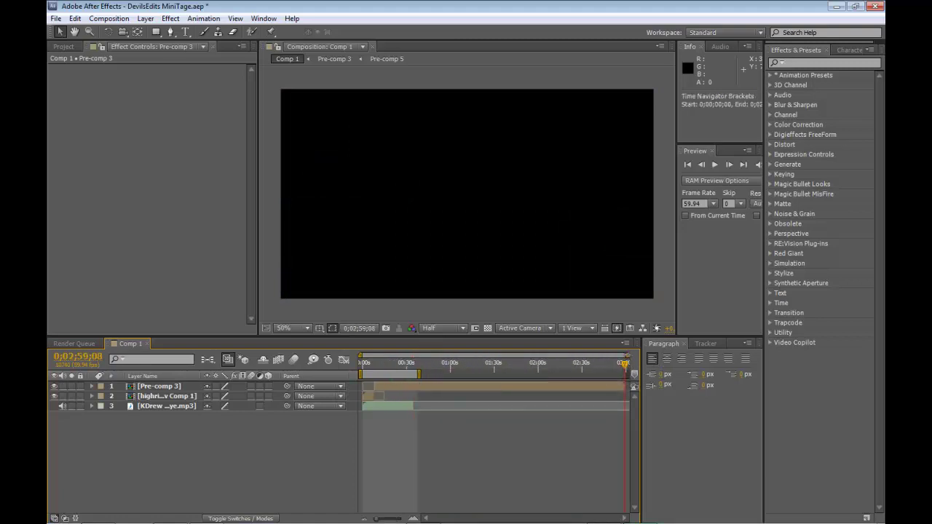
pyautogui.moveTo(626, 355); pyautogui.dragTo(434, 363)
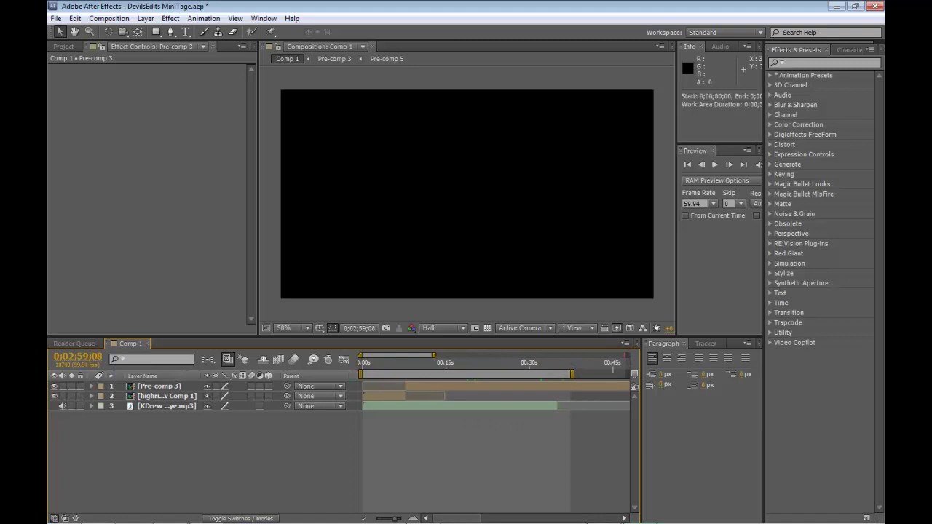
pyautogui.moveTo(572, 374); pyautogui.dragTo(561, 373)
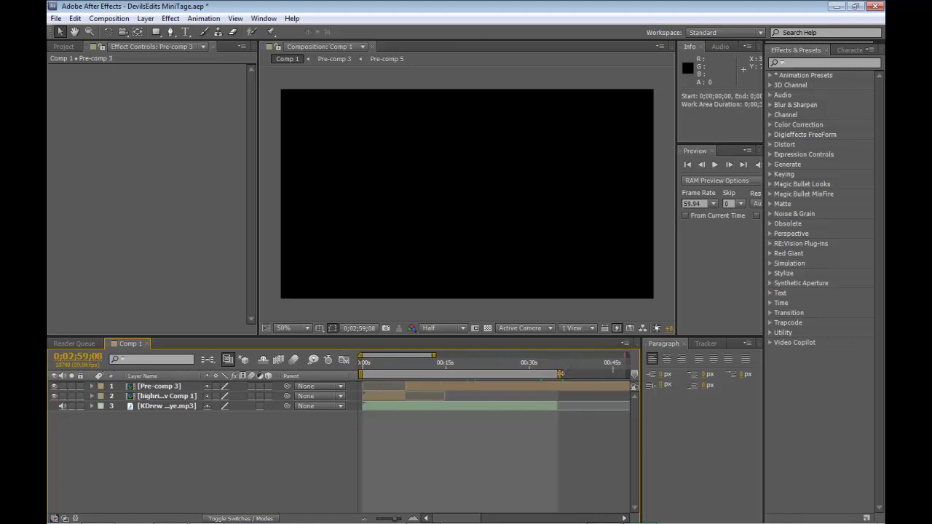
# Go to 0;00;17;40 in Comp 1 and try shifting the KDrew audio layer along the timeline
pyautogui.moveTo(434, 356); pyautogui.dragTo(402, 363)
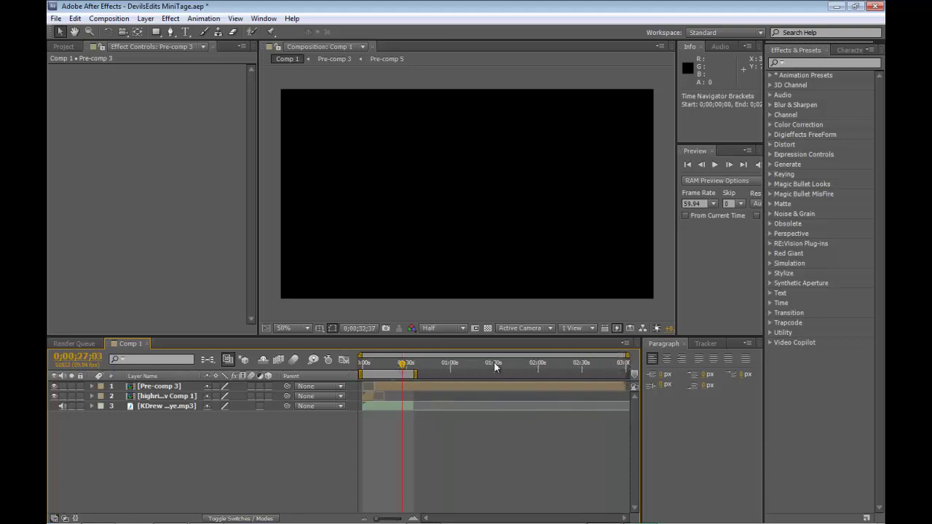
pyautogui.moveTo(626, 356); pyautogui.dragTo(421, 365)
pyautogui.click(436, 363)
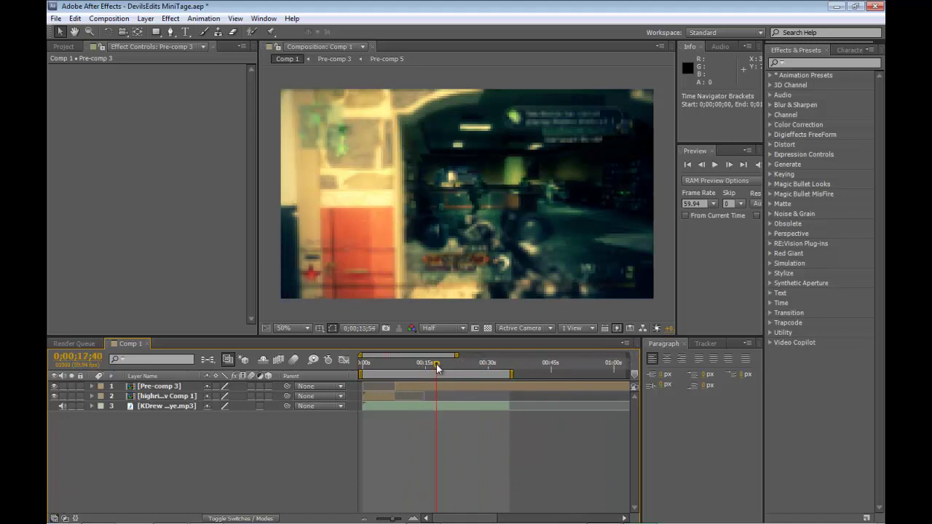
pyautogui.moveTo(402, 406); pyautogui.dragTo(284, 410)
pyautogui.moveTo(402, 408); pyautogui.dragTo(458, 408)
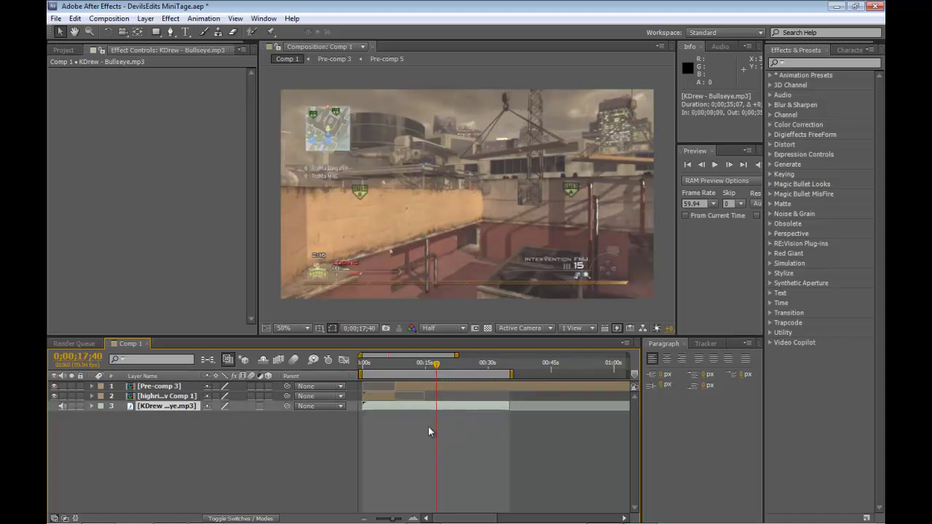
# Preview the edited gameplay in Comp 1 at 0;00;28;55, 0;00;30;19 and 0;00;29;54
pyautogui.click(437, 363)
pyautogui.click(484, 362)
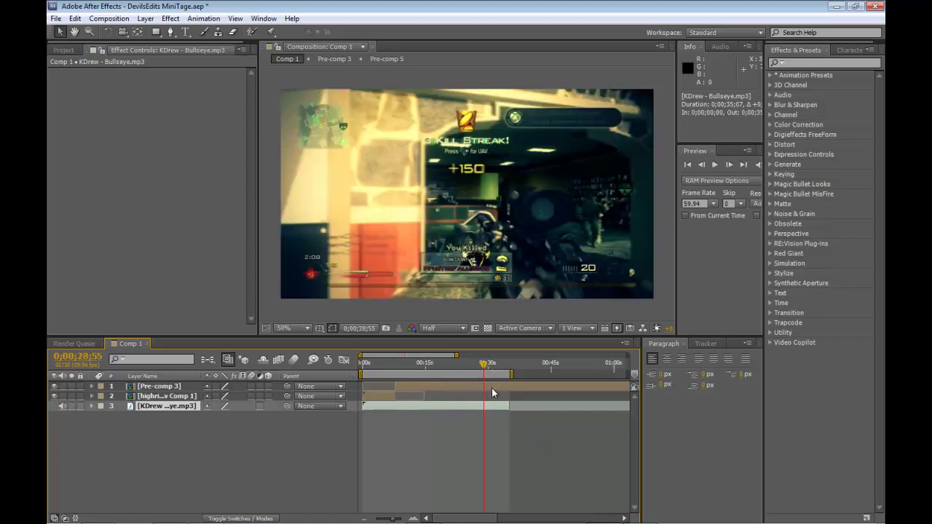
pyautogui.click(490, 362)
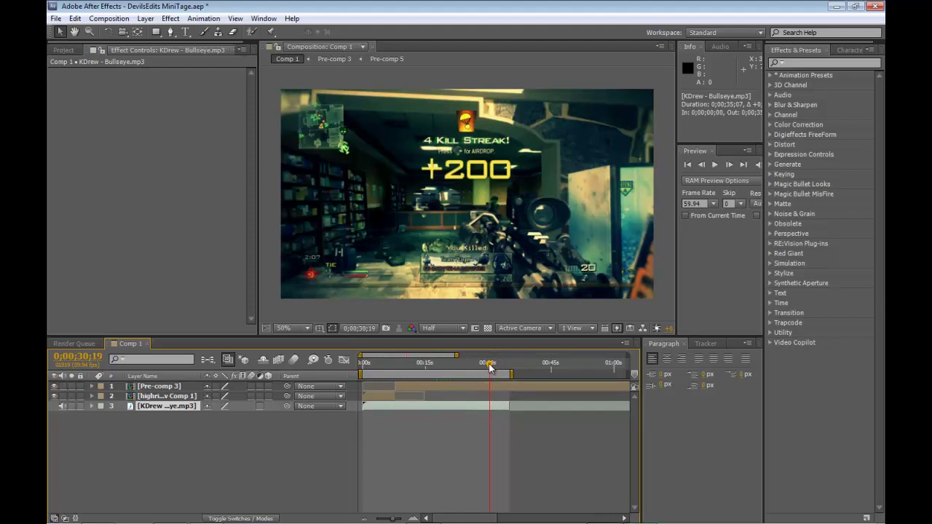
pyautogui.moveTo(489, 367); pyautogui.dragTo(488, 368)
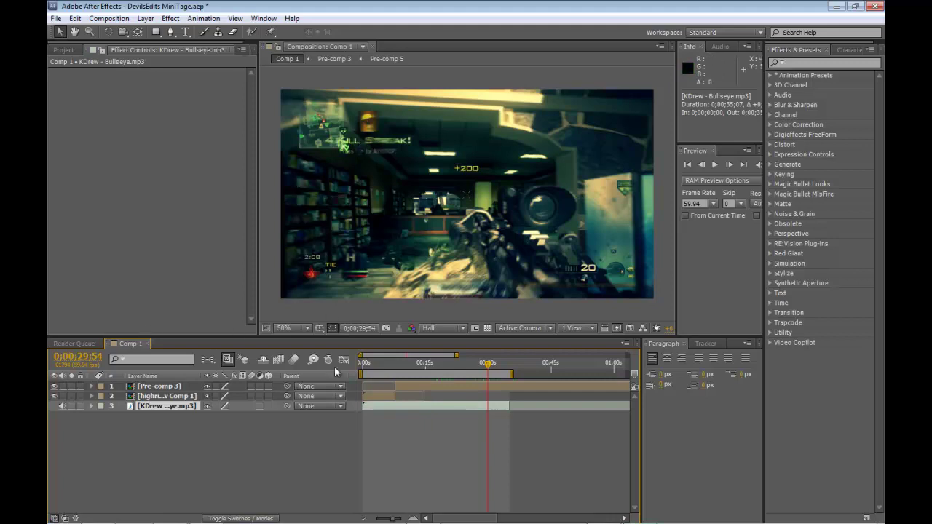
pyautogui.moveTo(637, 518)
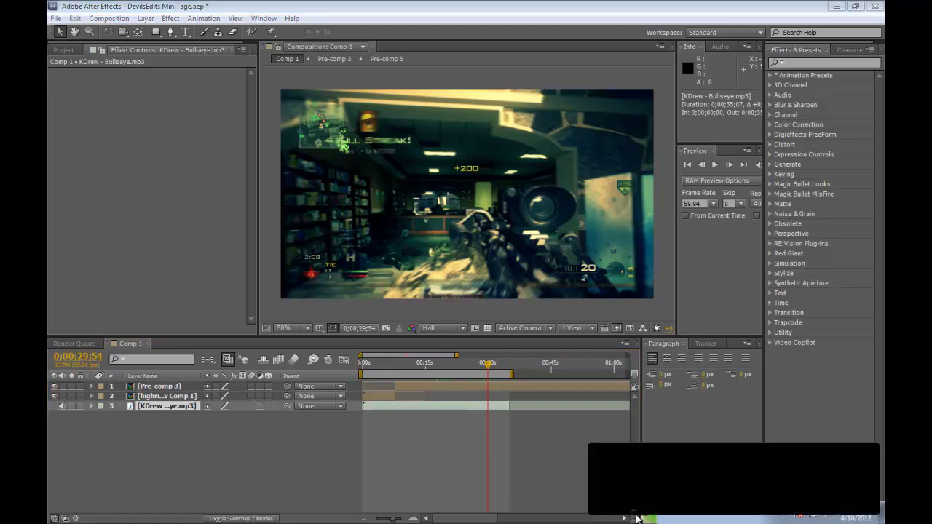
pyautogui.moveTo(722, 450); pyautogui.dragTo(652, 337)
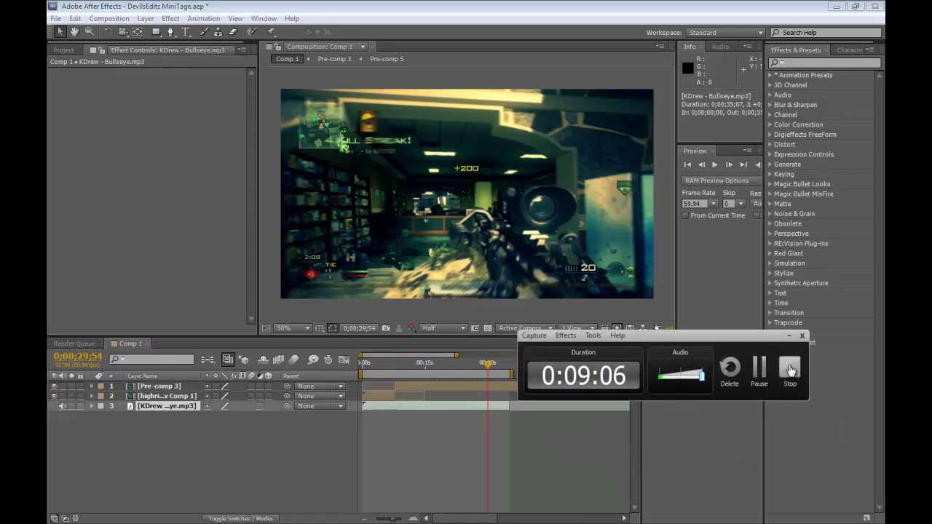